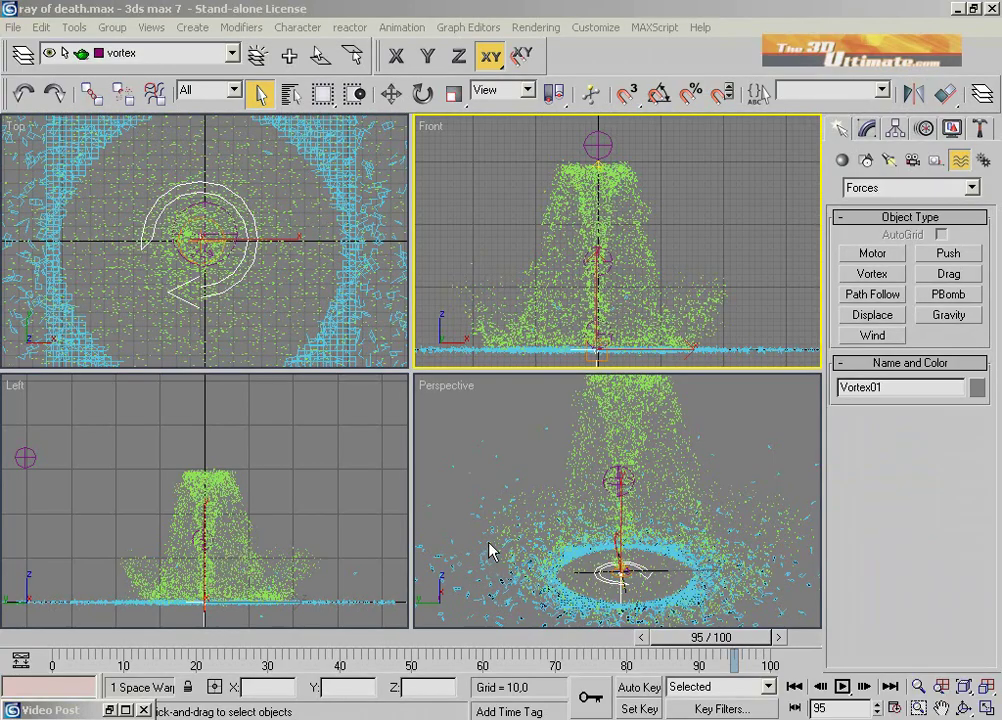
- Deselect Vortex01 by clicking empty space in the Perspective viewport
left_click(539, 492)
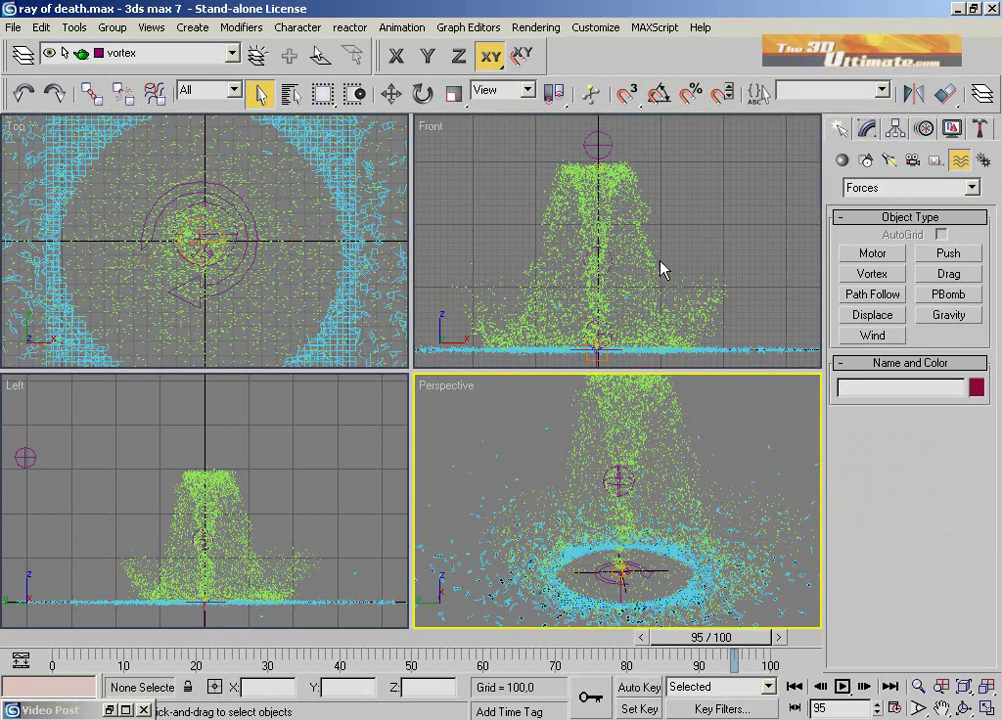
- Select Vortex01 by name and show its vortex parameters in the Modify panel
left_click(290, 92)
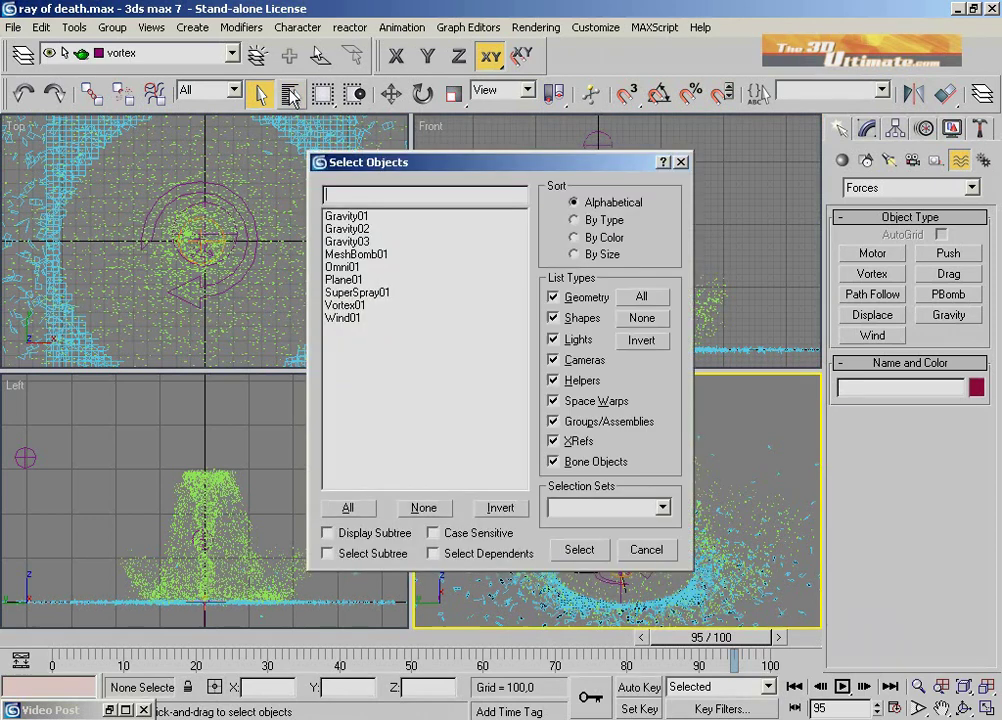
left_click(355, 292)
left_click(350, 305)
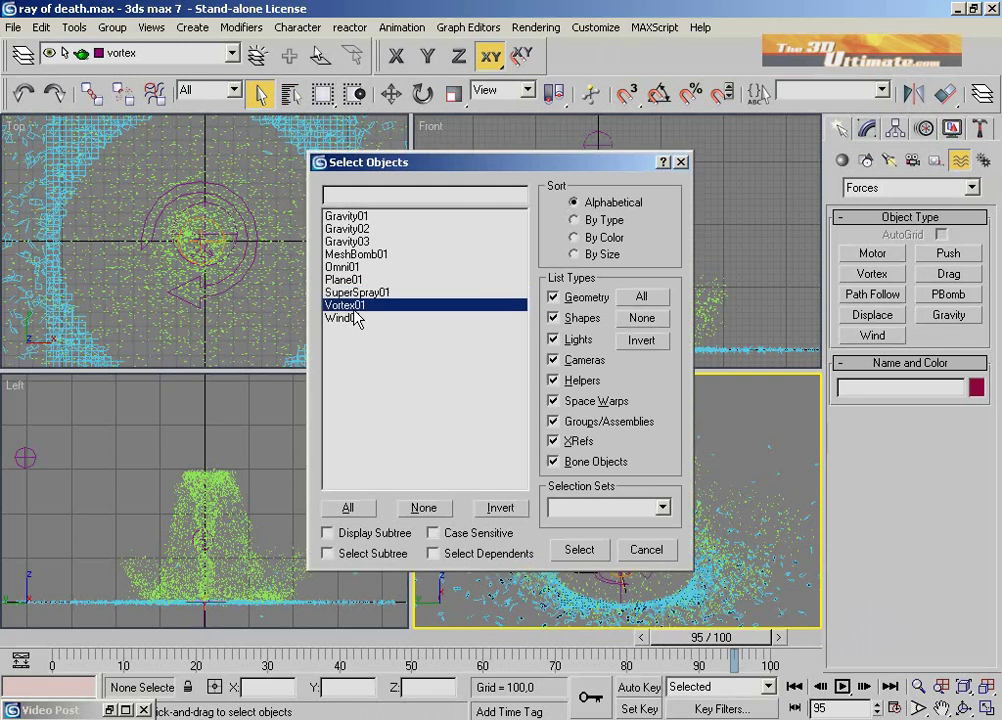
left_click(600, 556)
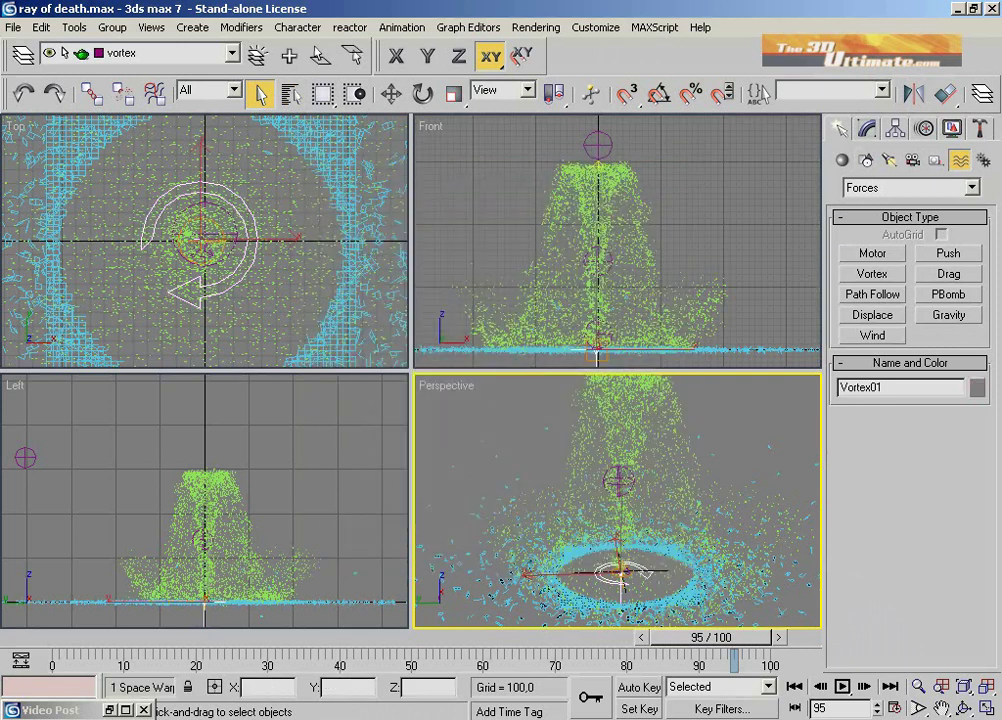
left_click(867, 128)
left_click(839, 129)
left_click(870, 129)
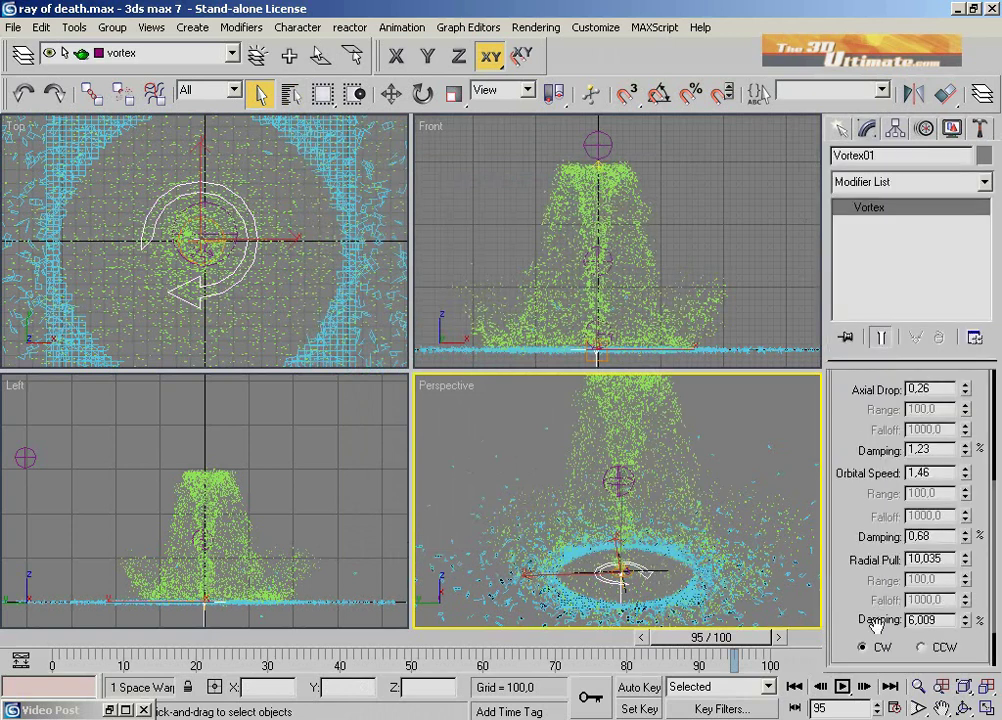
left_click_drag(872, 608, 850, 537)
- Move the animation to frame 74 and return to the Select tool
left_click(641, 637)
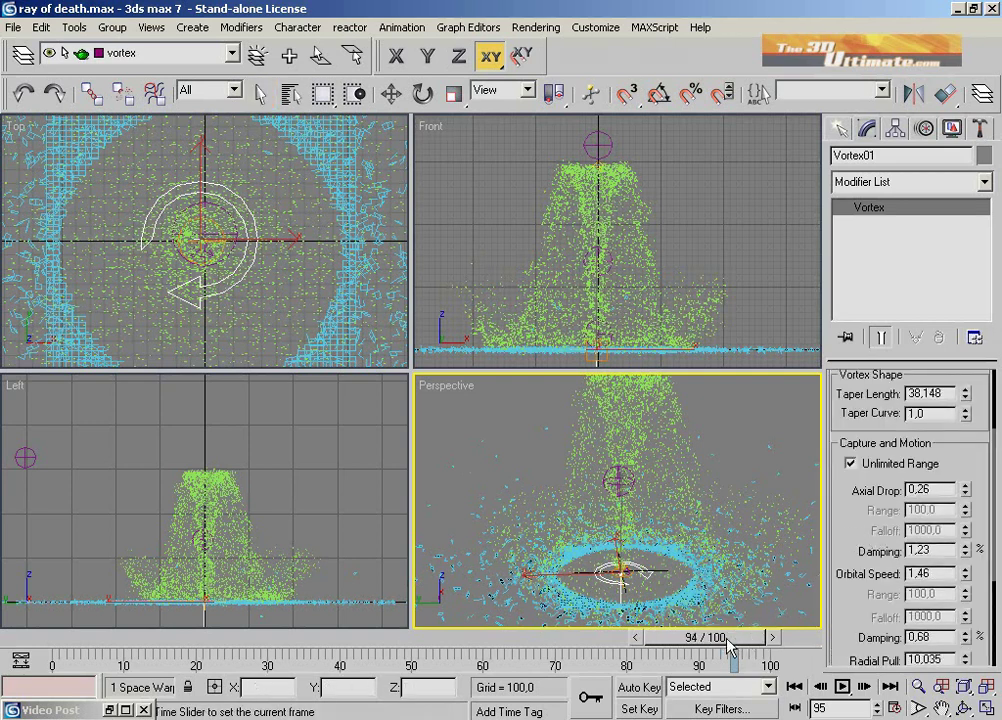
left_click_drag(647, 641, 598, 652)
key("q")
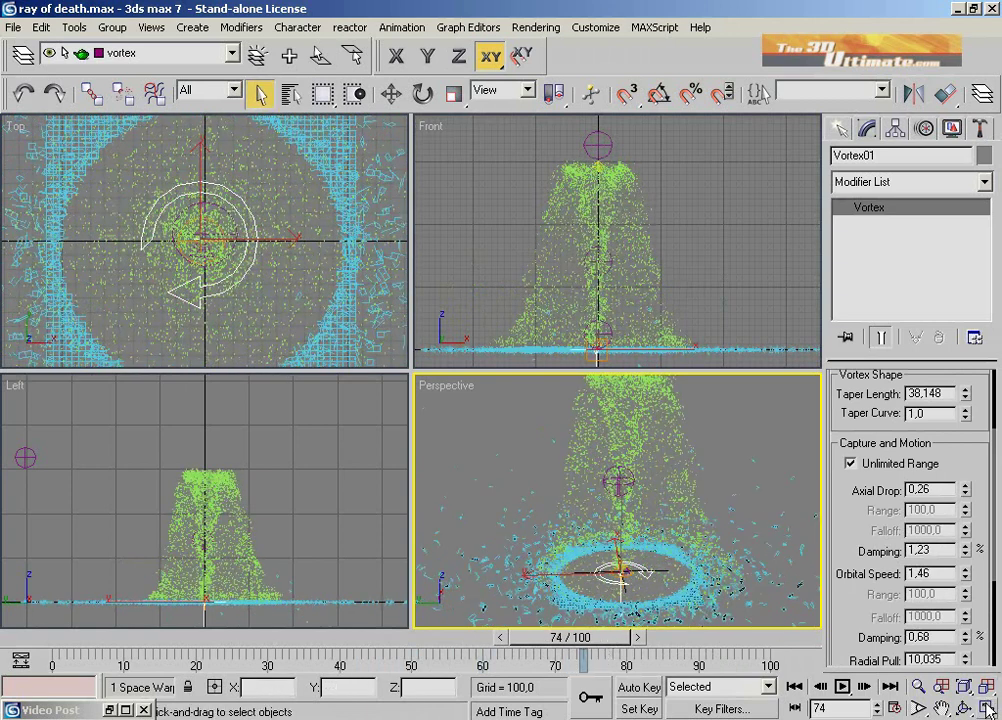
- Enable Object motion blur in SuperSpray01's Object Properties, with G-Buffer channel 1
left_click(652, 413)
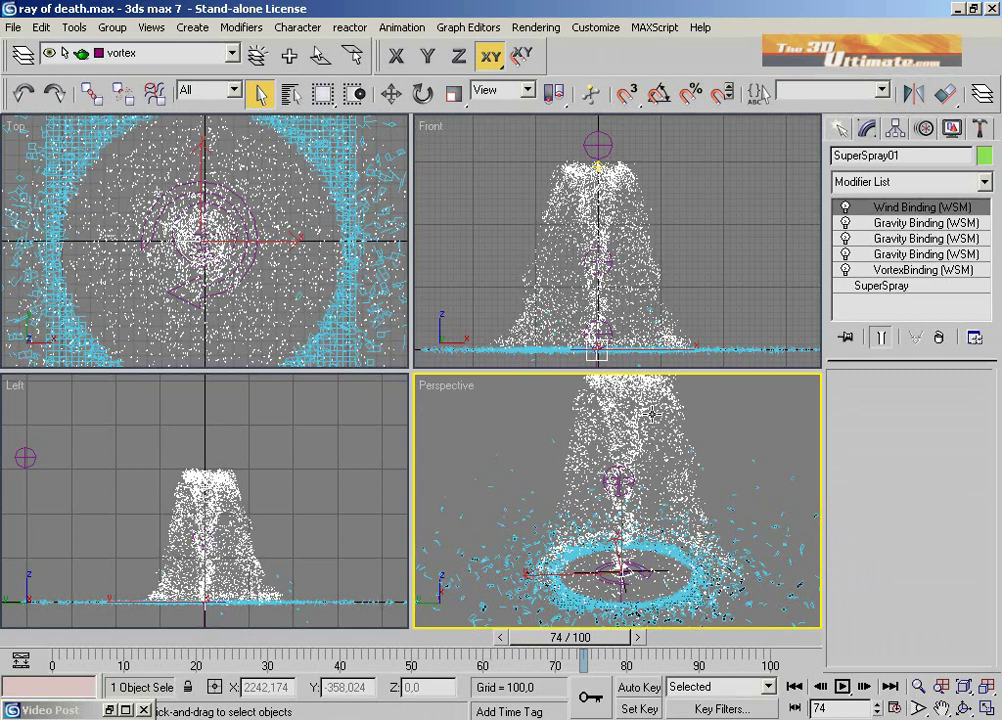
right_click(654, 418)
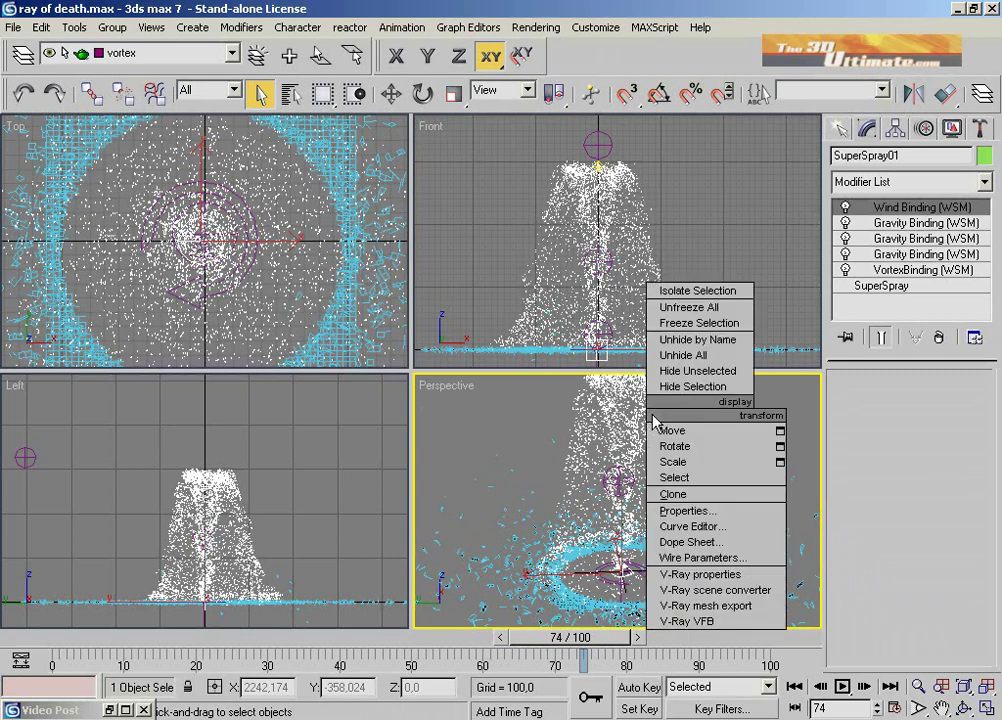
left_click(670, 510)
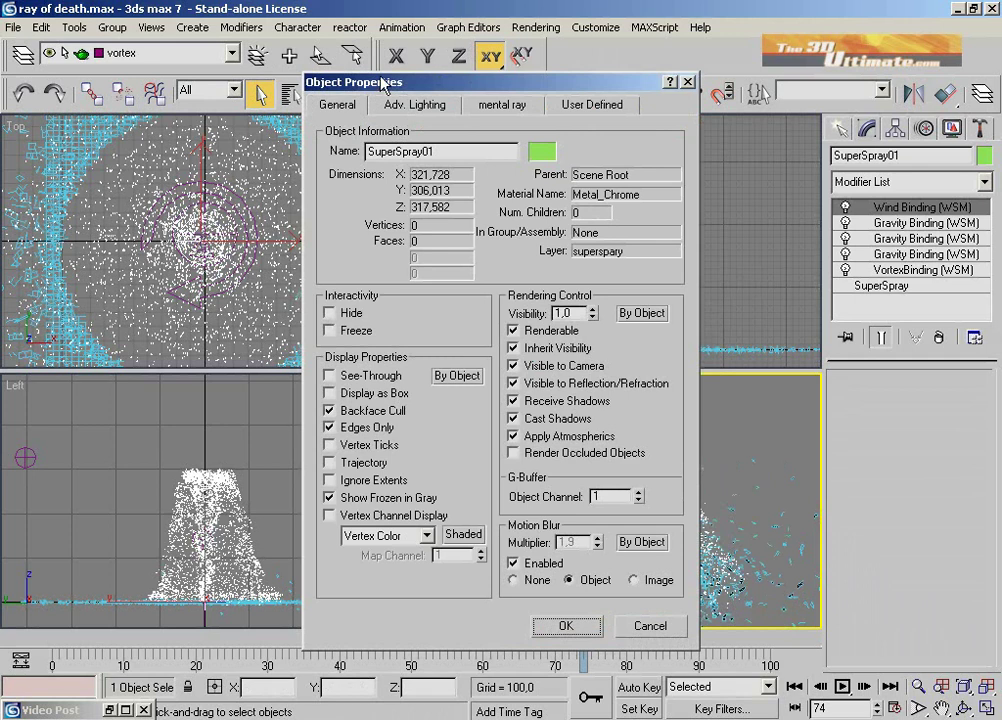
left_click_drag(381, 86, 202, 86)
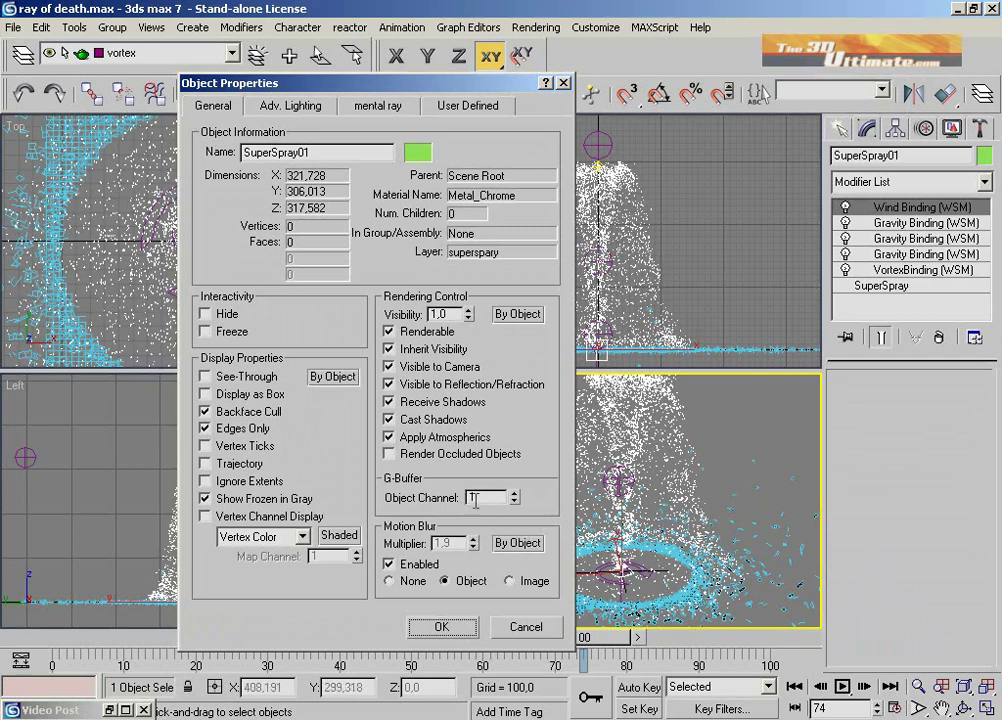
left_click(443, 627)
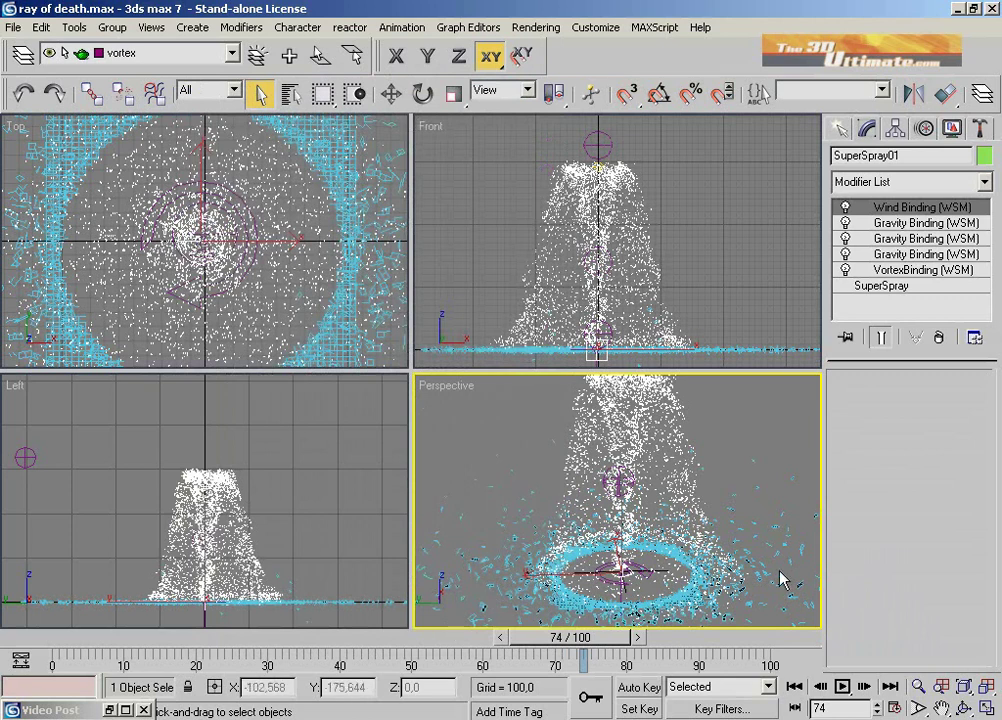
- Open the Video Post window from the Rendering menu
left_click(536, 28)
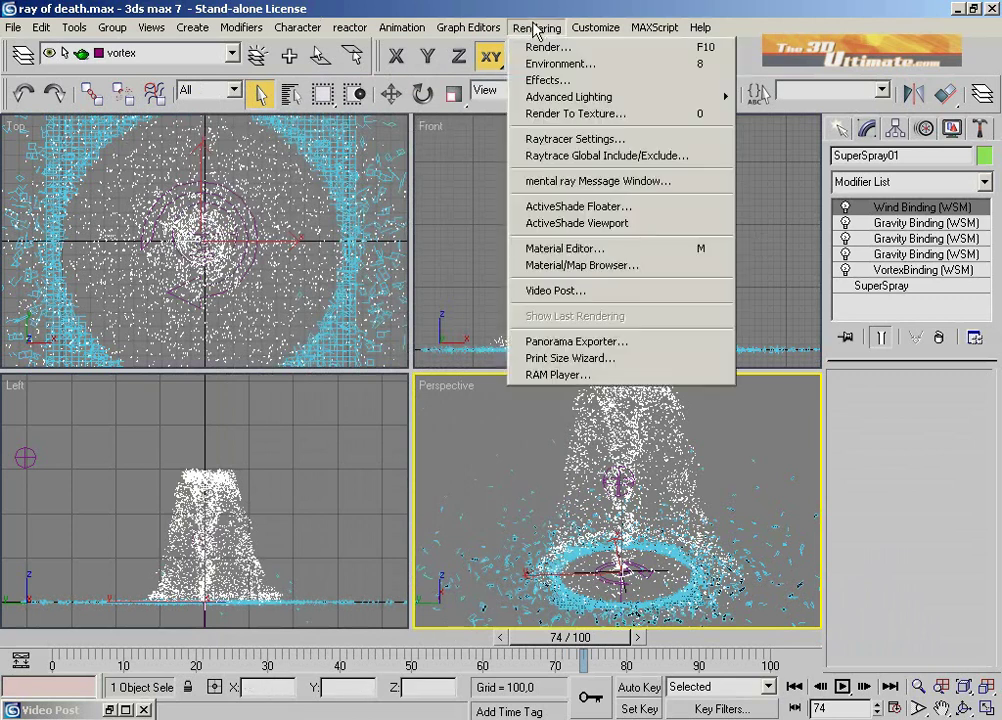
left_click(542, 291)
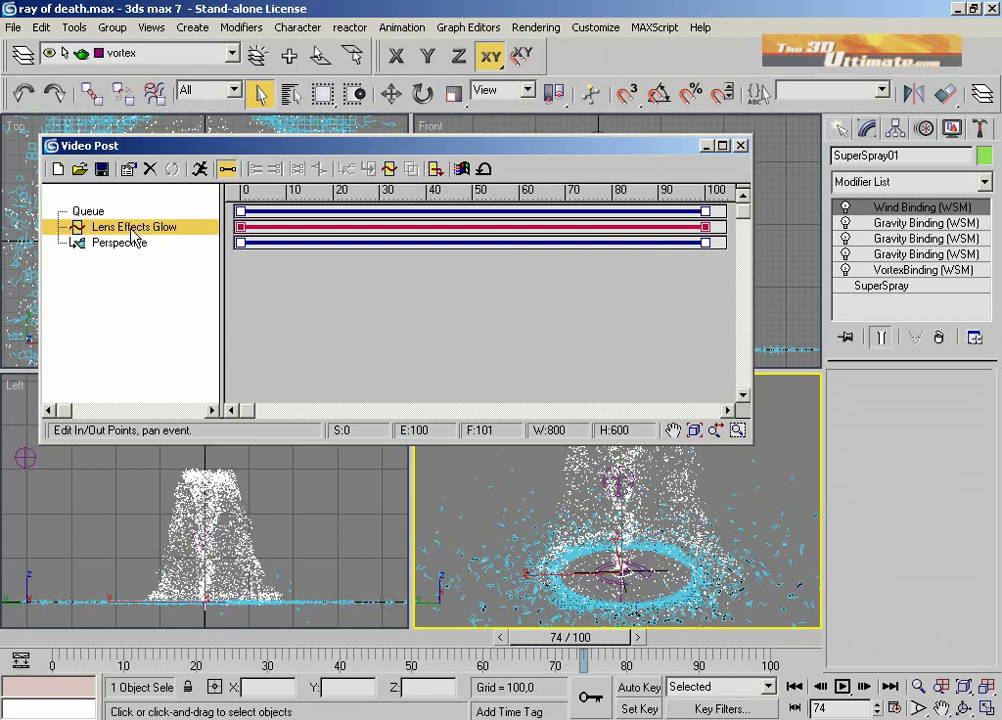
- Browse the image filter plug-ins, cancel, then edit the queued Lens Effects Glow event
left_click(390, 170)
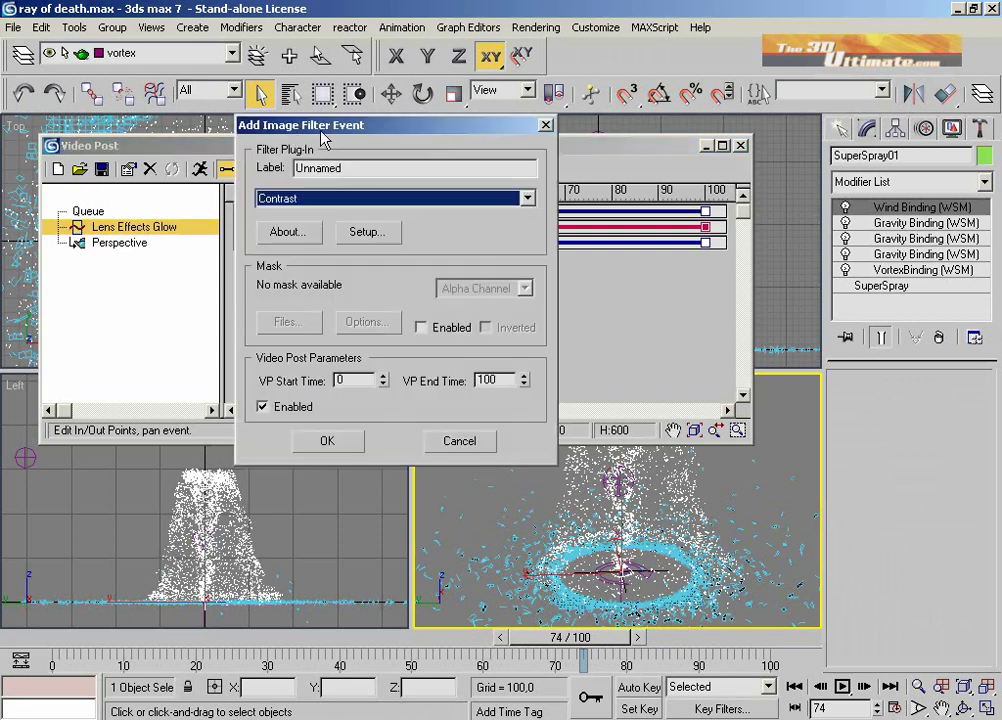
left_click(318, 198)
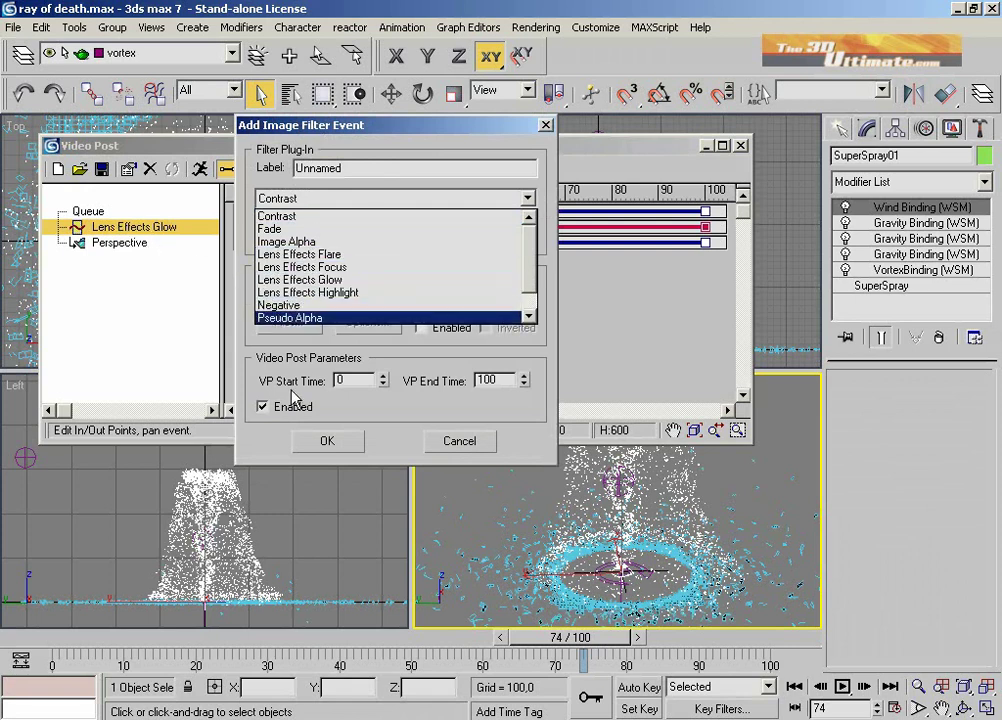
left_click(470, 445)
left_click(457, 442)
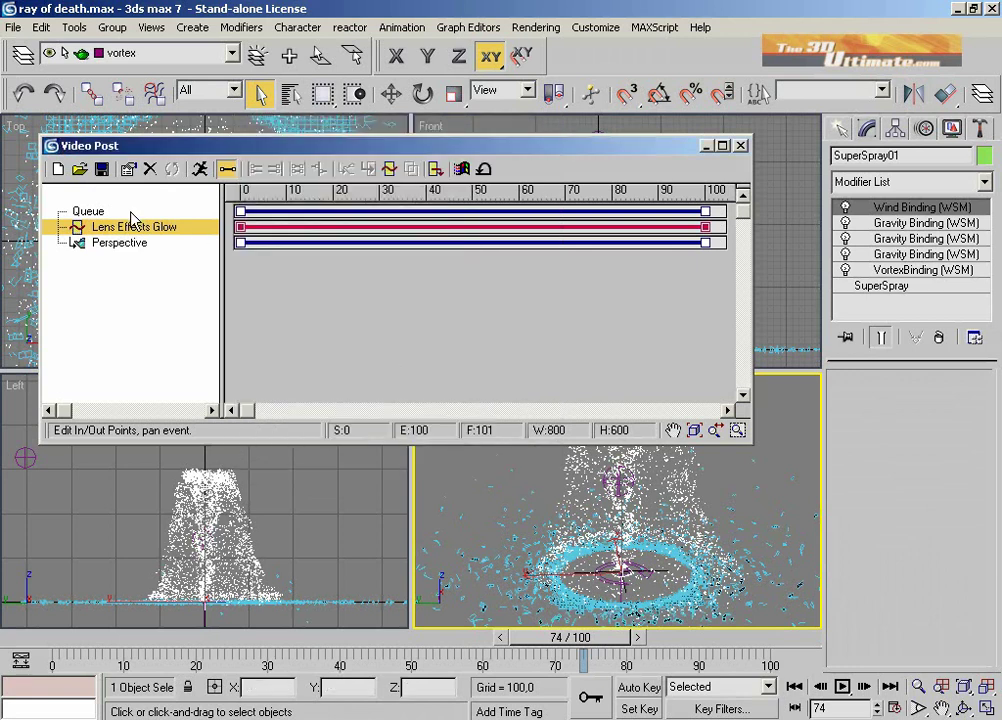
double_click(158, 235)
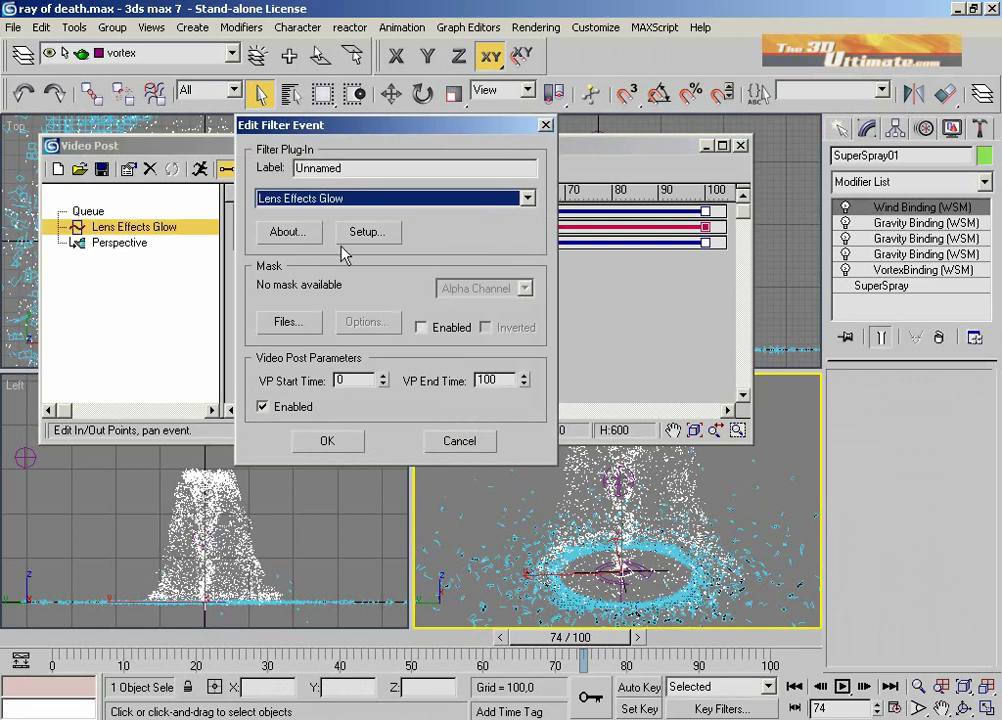
- In Glow setup, enable Preview and VP Queue, restrict glow to Bright pixels, and update
left_click(348, 236)
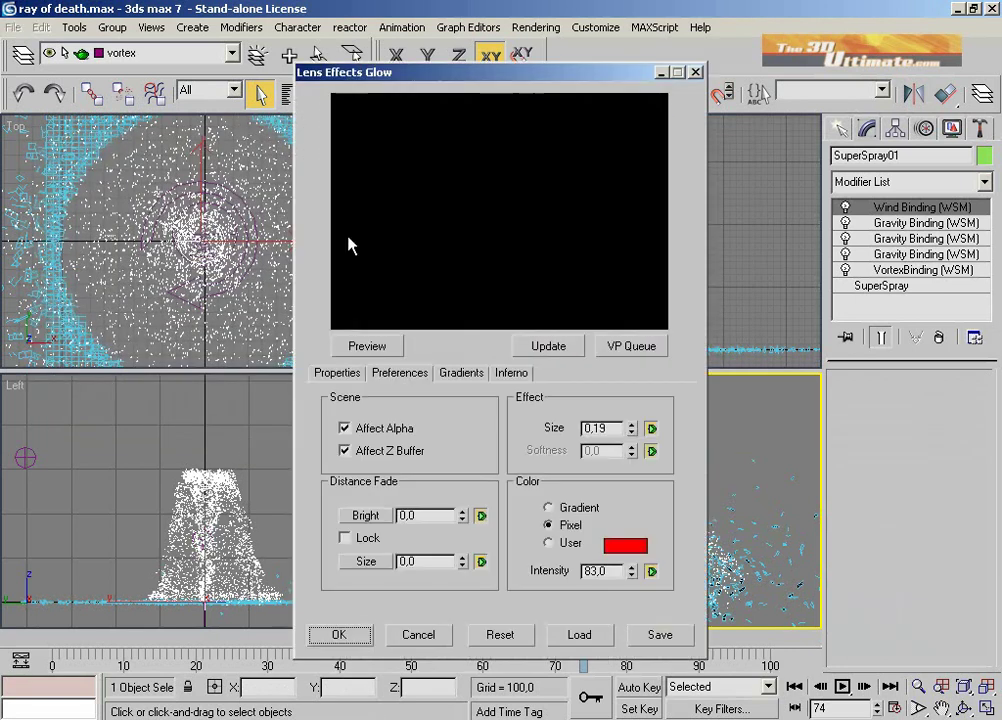
left_click(393, 346)
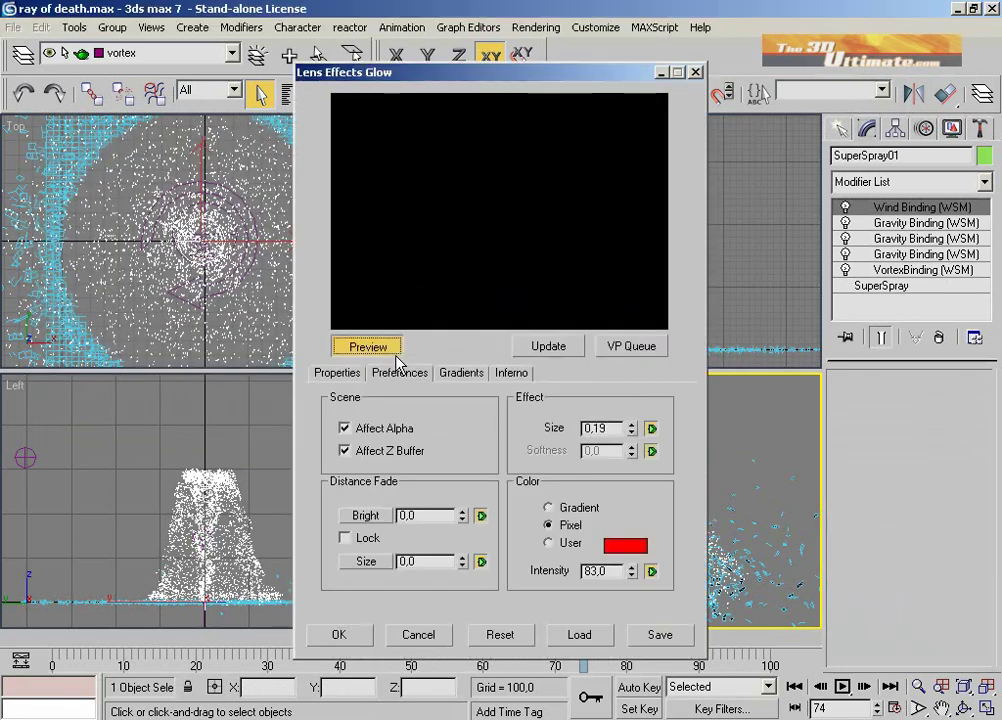
left_click(611, 343)
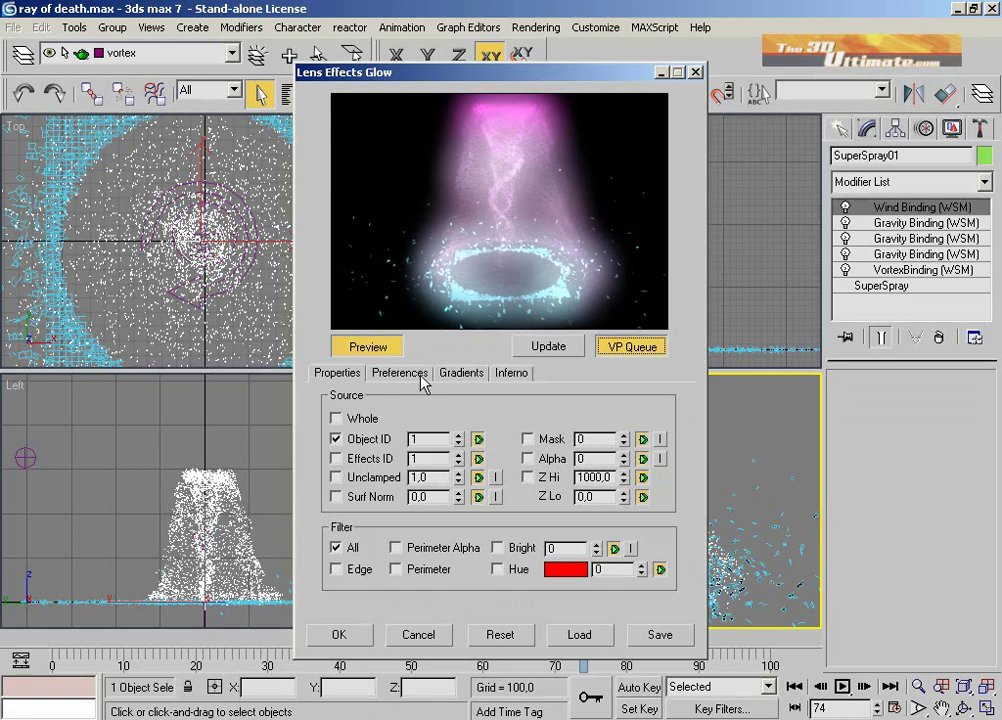
left_click(500, 549)
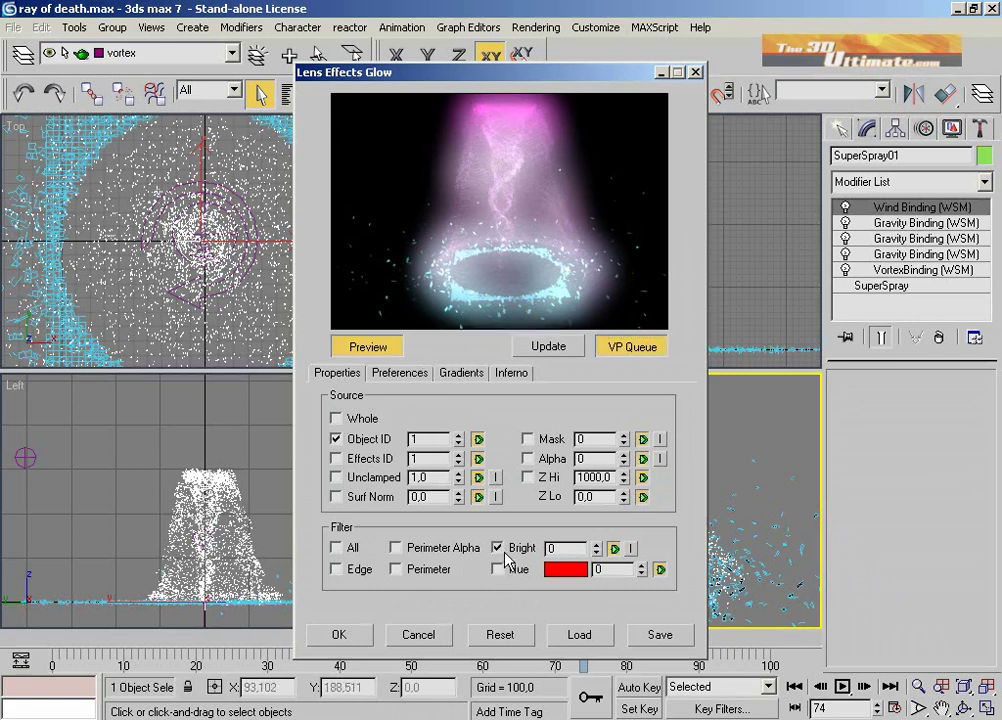
left_click(535, 347)
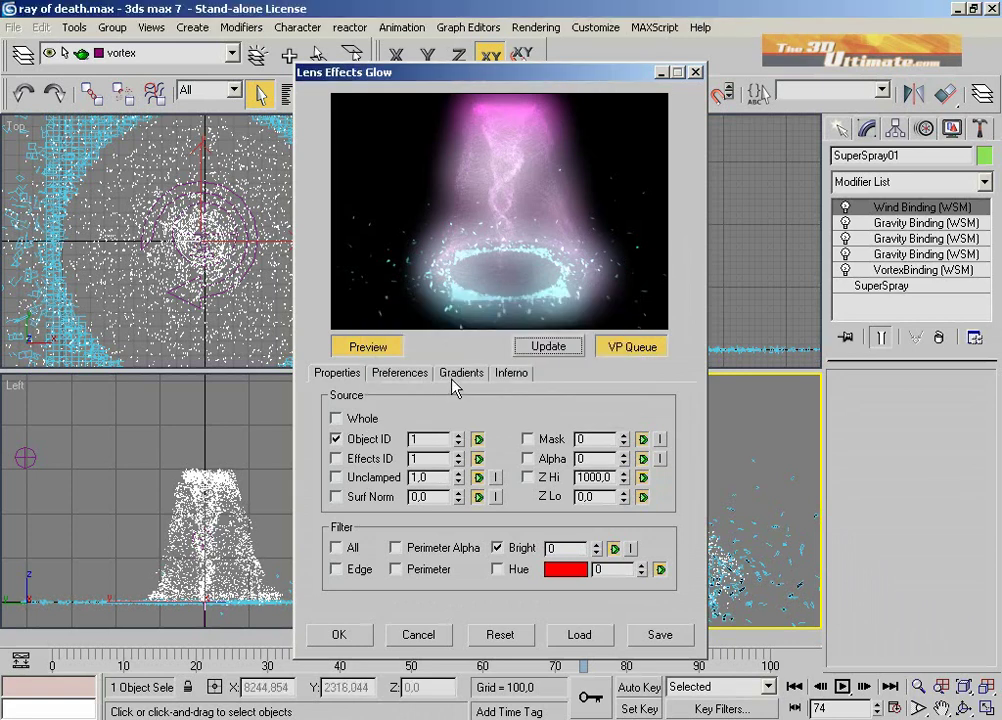
left_click(460, 376)
- Set the glow's Effect Size to 0,19 with Pixel colour on the Preferences tab
left_click(412, 377)
left_click_drag(638, 432, 630, 450)
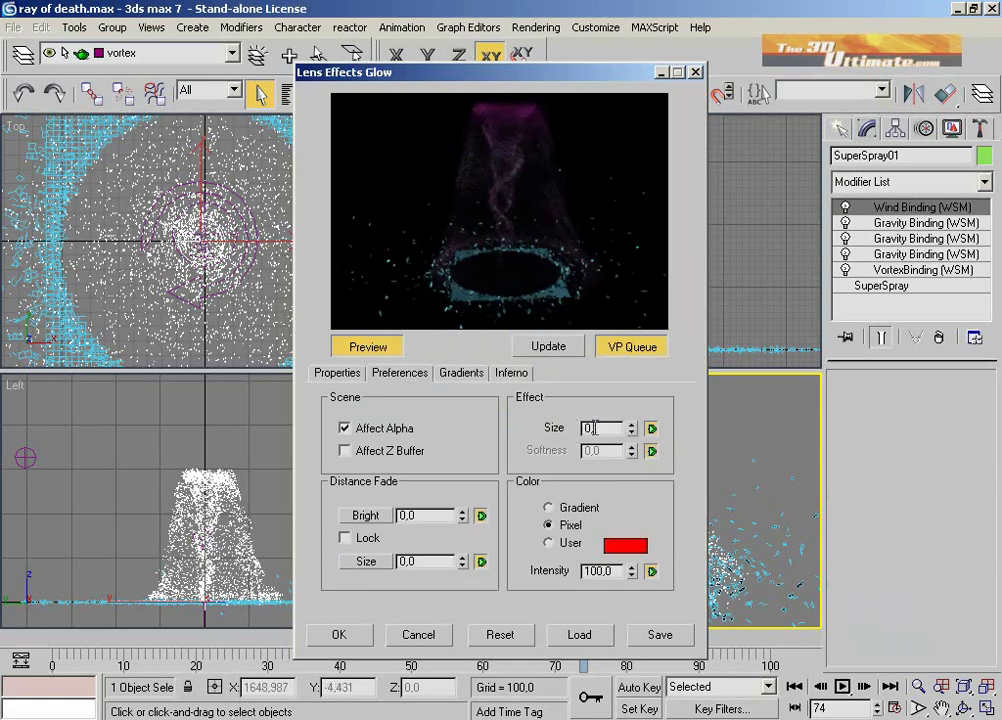
double_click(594, 428)
type("0,15")
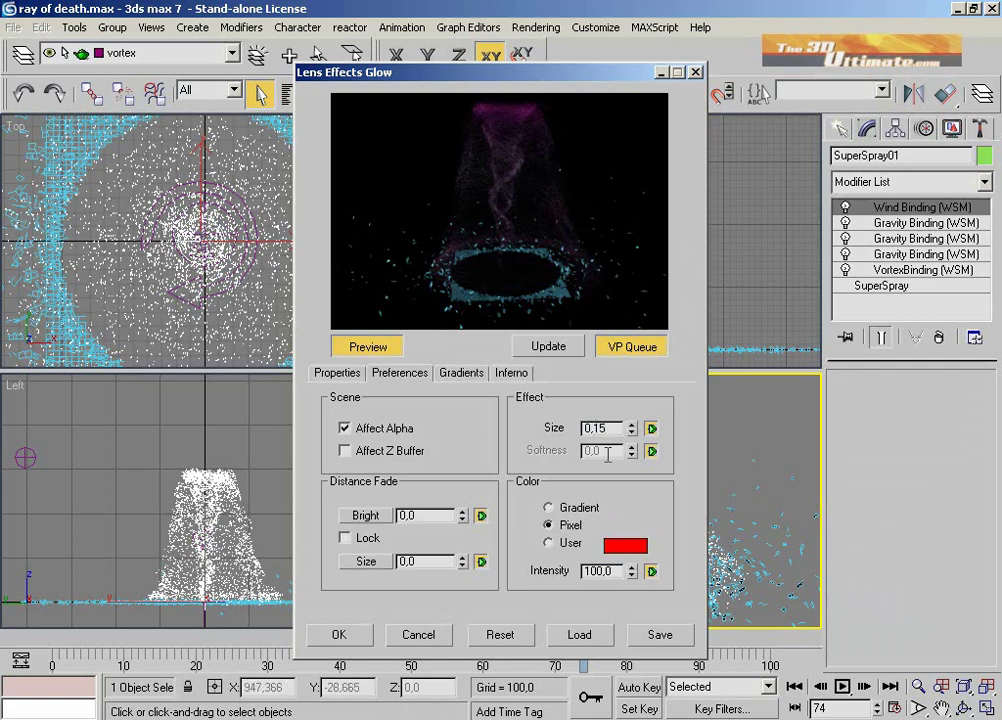
key("BackSpace")
type("9")
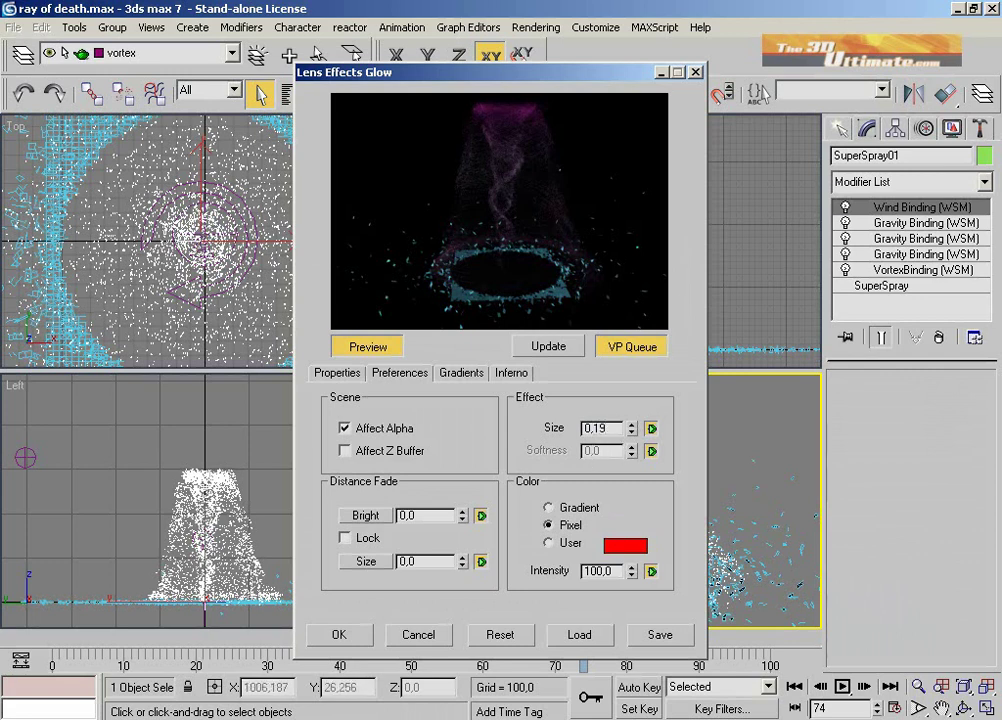
key("Return")
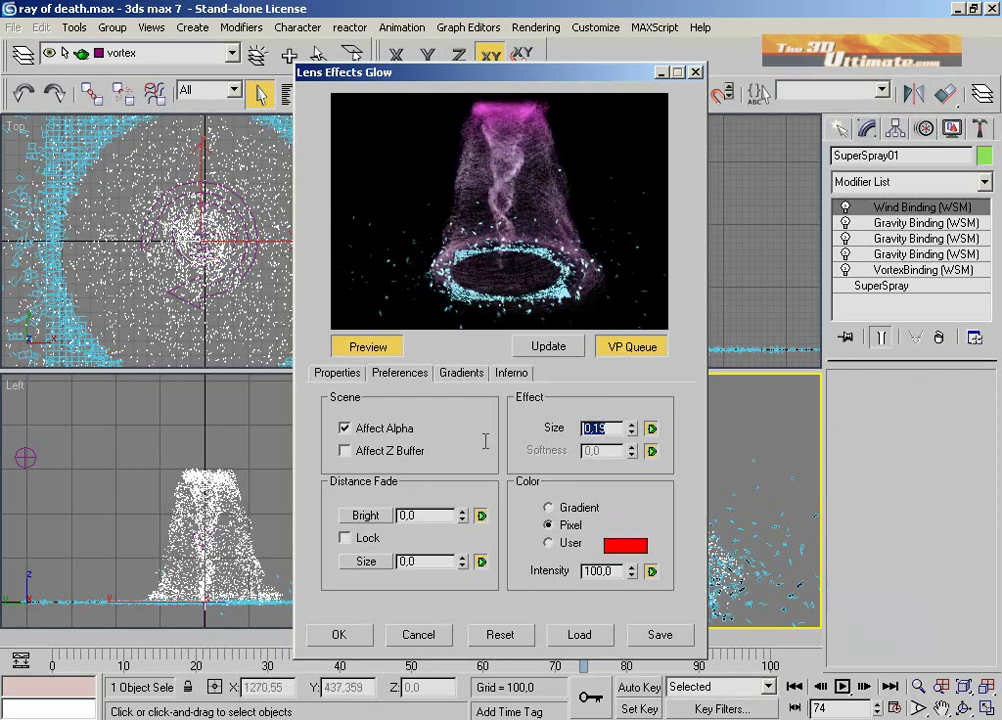
- Make the Inferno noise Electric with a new seed and Quality 10
left_click(510, 372)
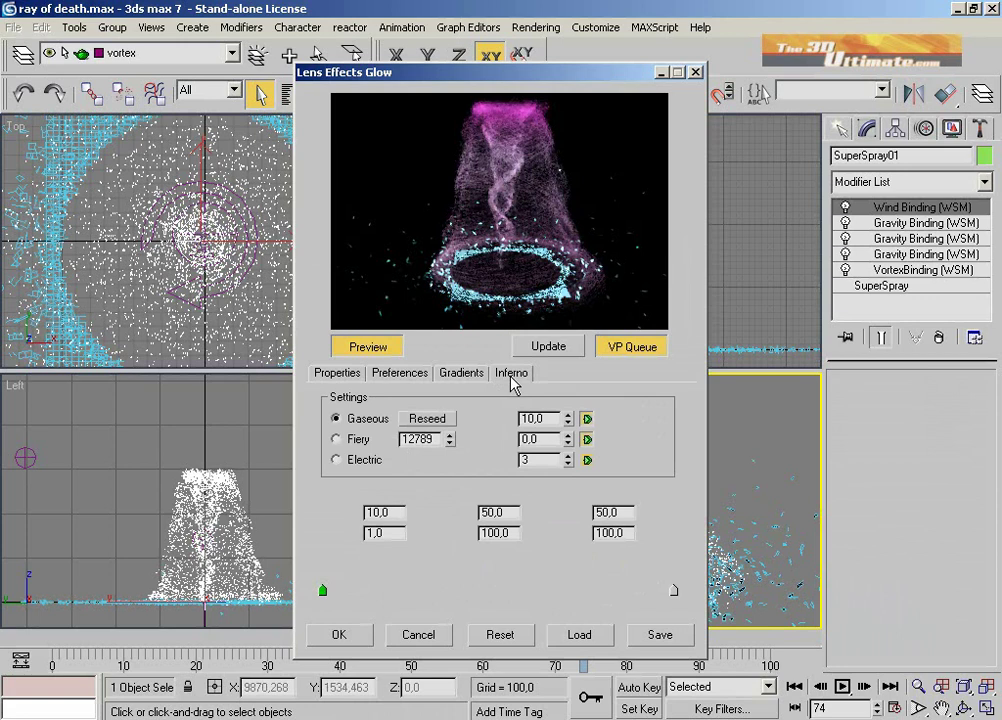
left_click(380, 463)
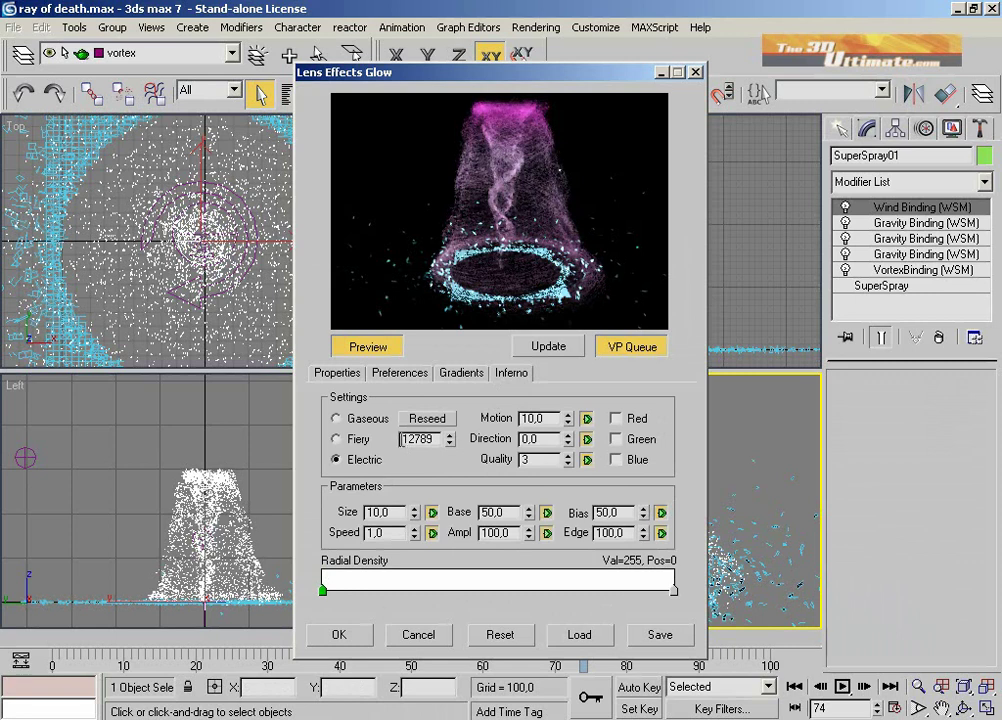
left_click(425, 418)
left_click(548, 459)
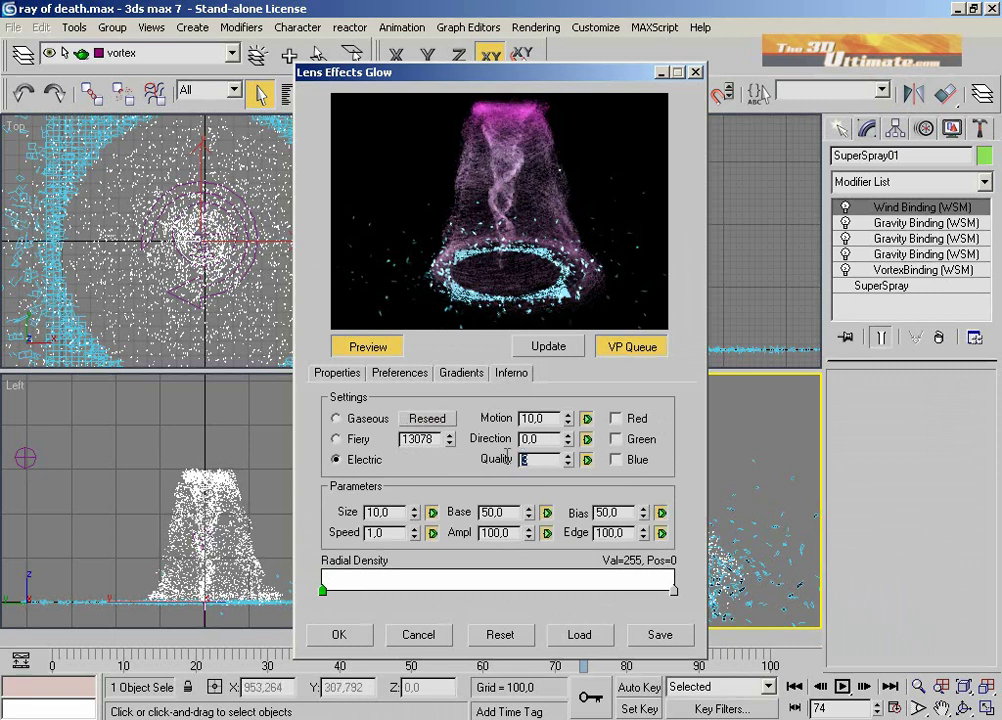
type("10")
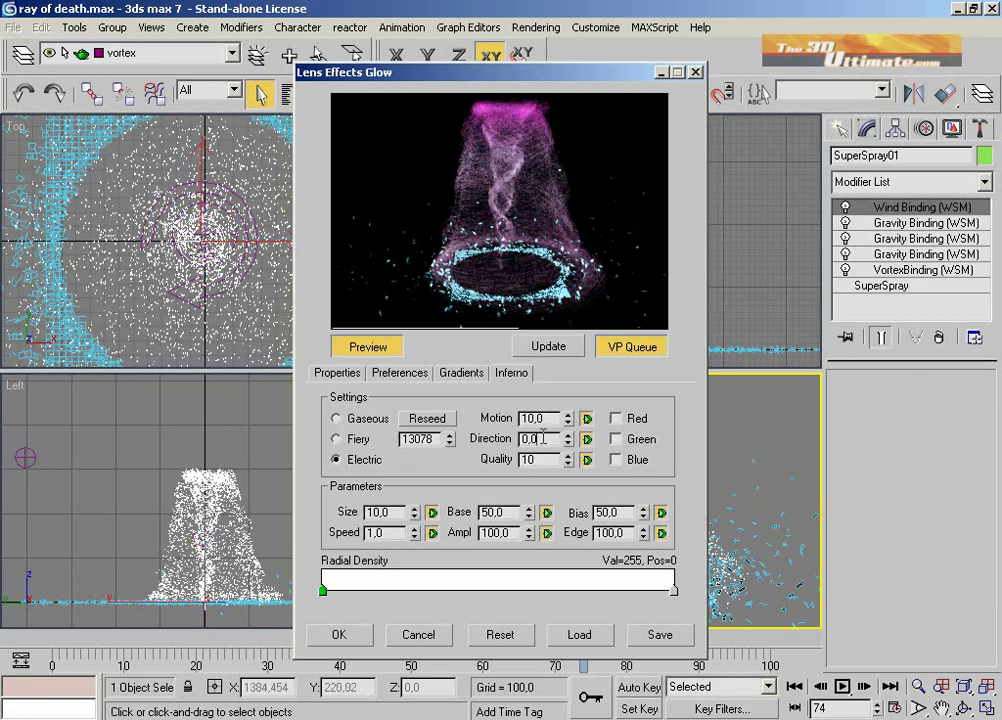
- Set the Inferno Direction to 3 and Speed to 3
left_click(521, 438)
type("50")
key("Return")
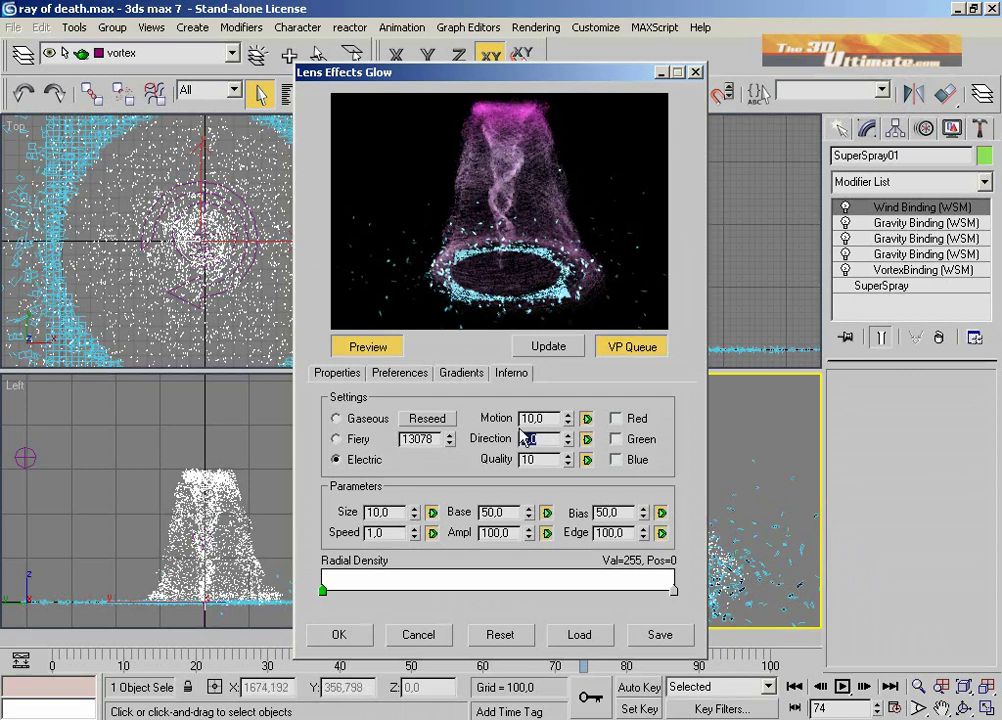
left_click(368, 532)
type("3")
key("Return")
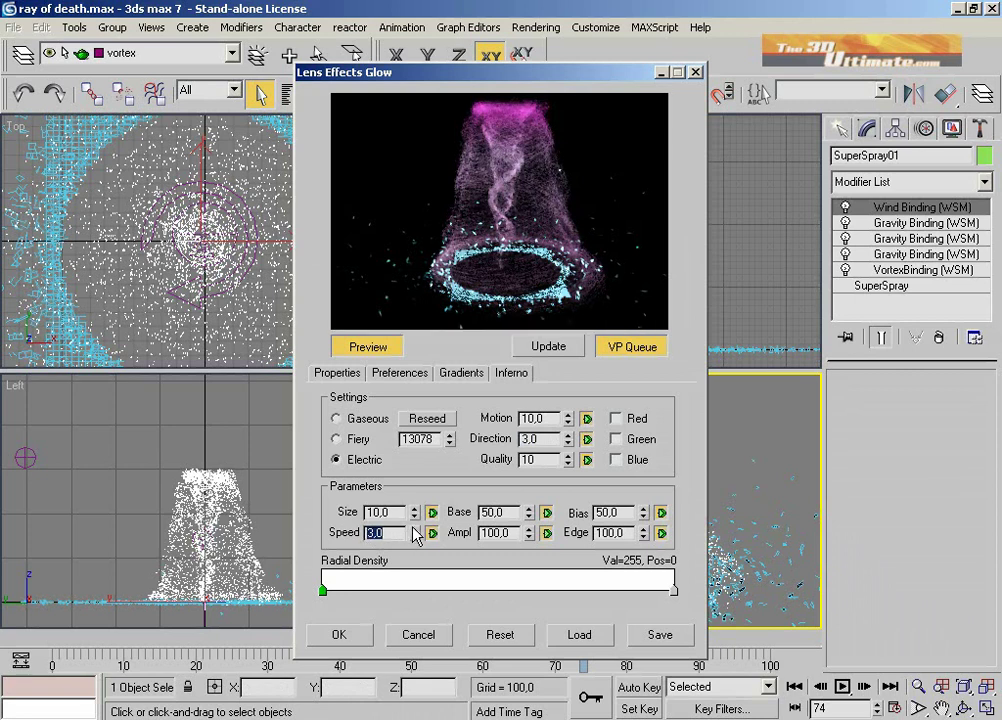
- Add a saturated cyan key at position 47 on the Radial Size gradient
left_click(408, 374)
left_click(443, 376)
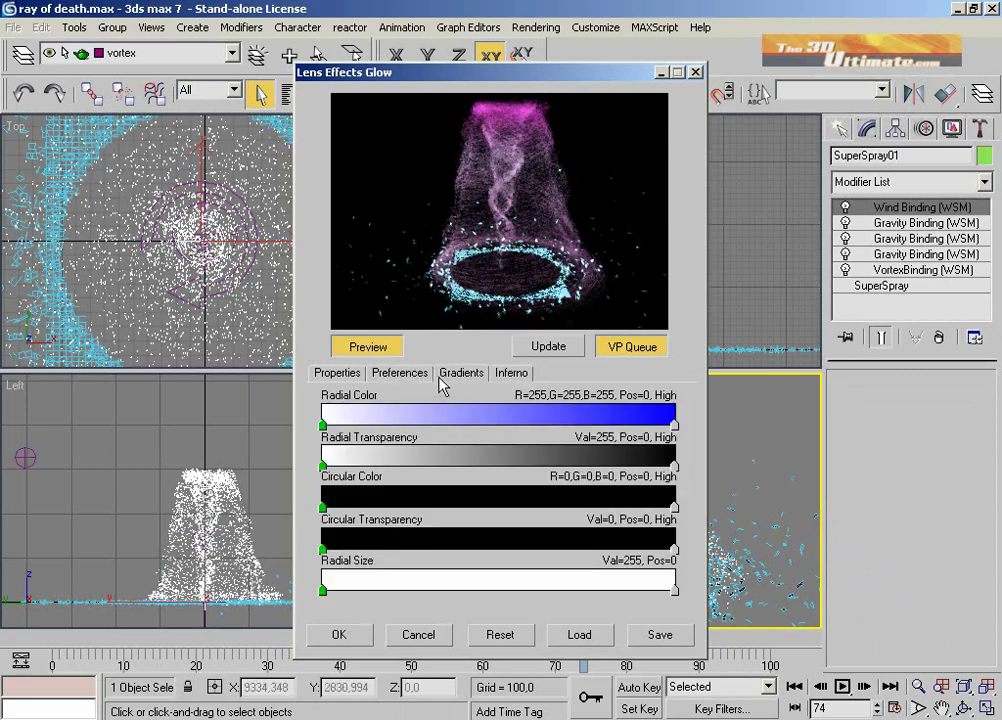
left_click(487, 591)
double_click(487, 591)
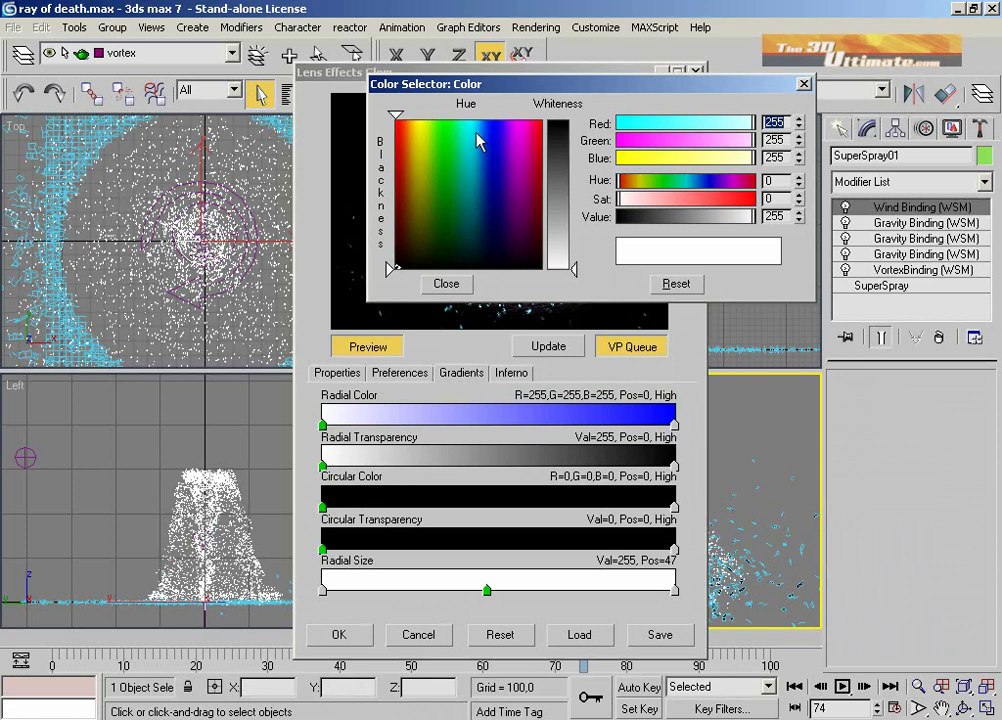
left_click_drag(476, 132, 472, 120)
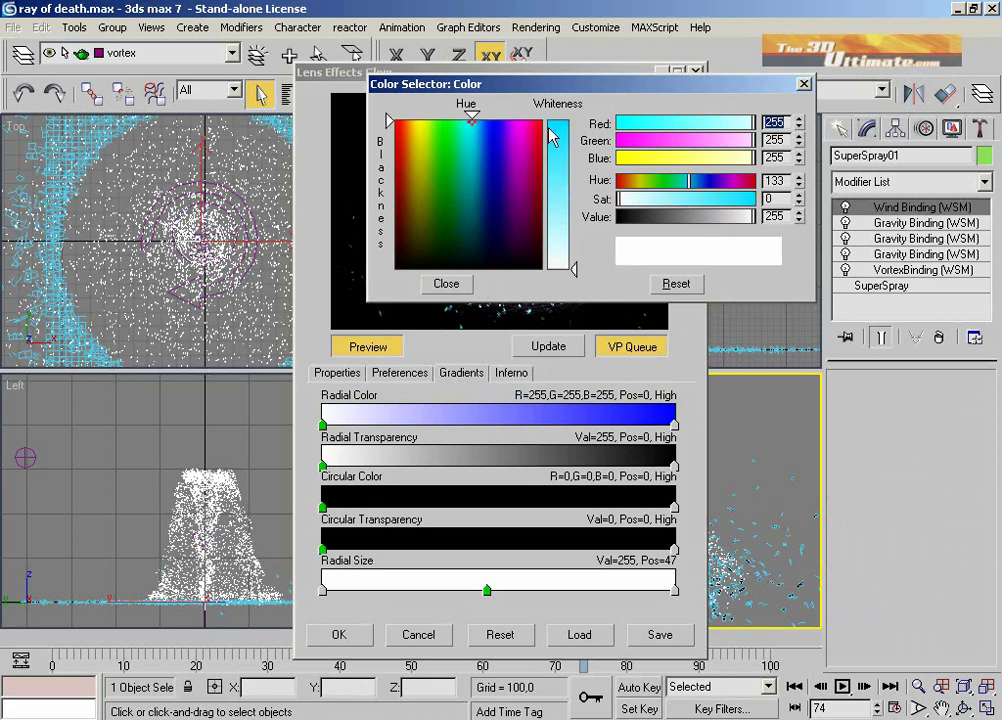
left_click_drag(553, 137, 556, 128)
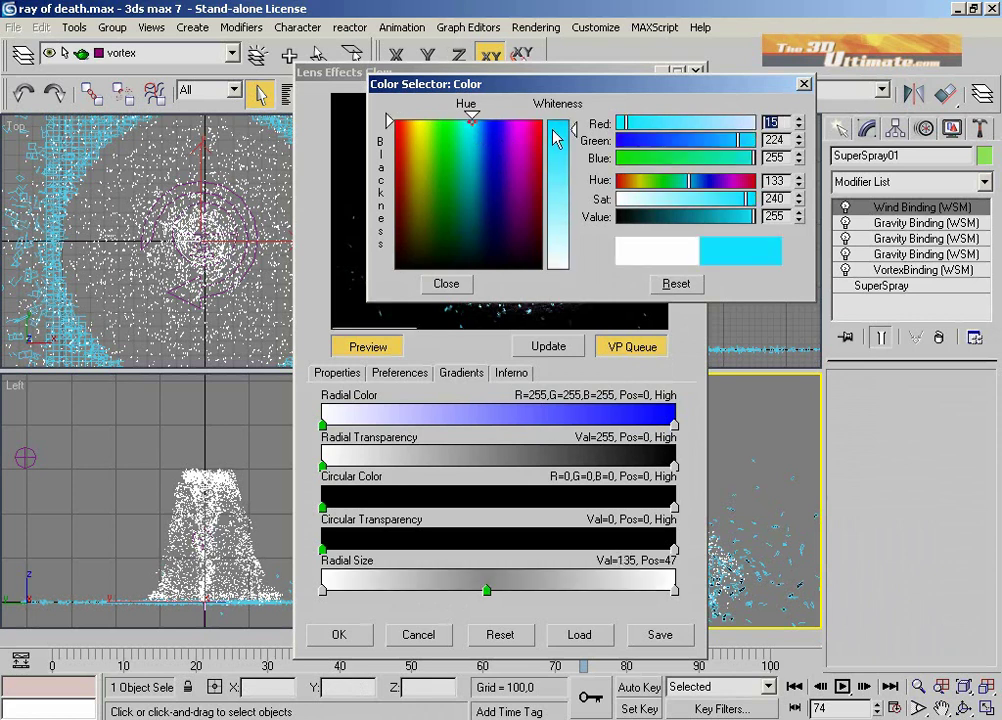
left_click(449, 287)
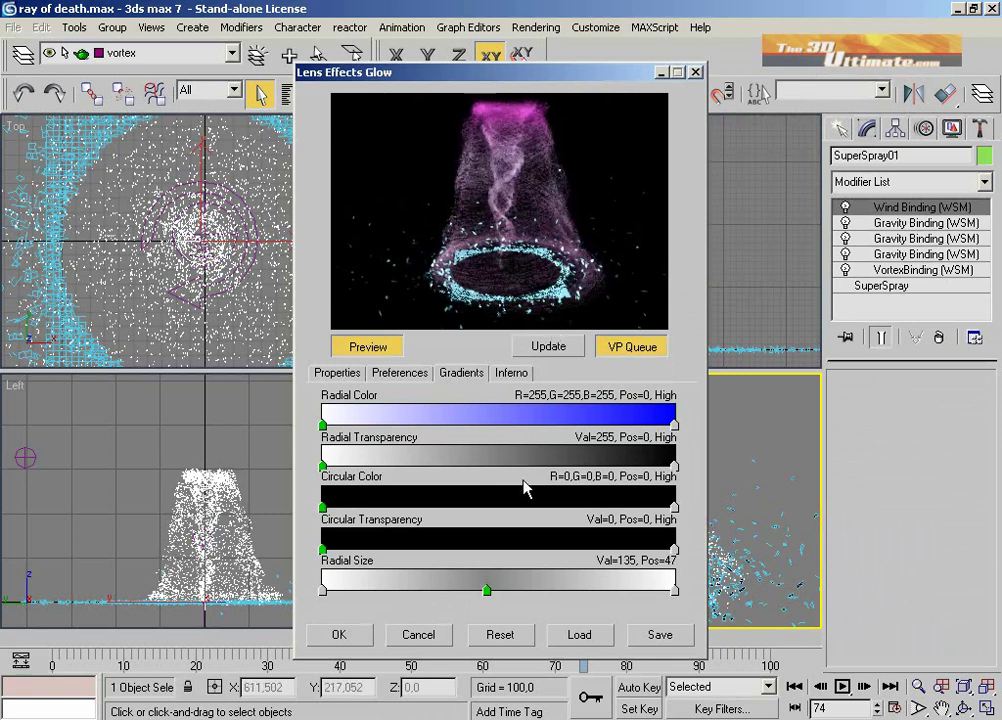
left_click(408, 374)
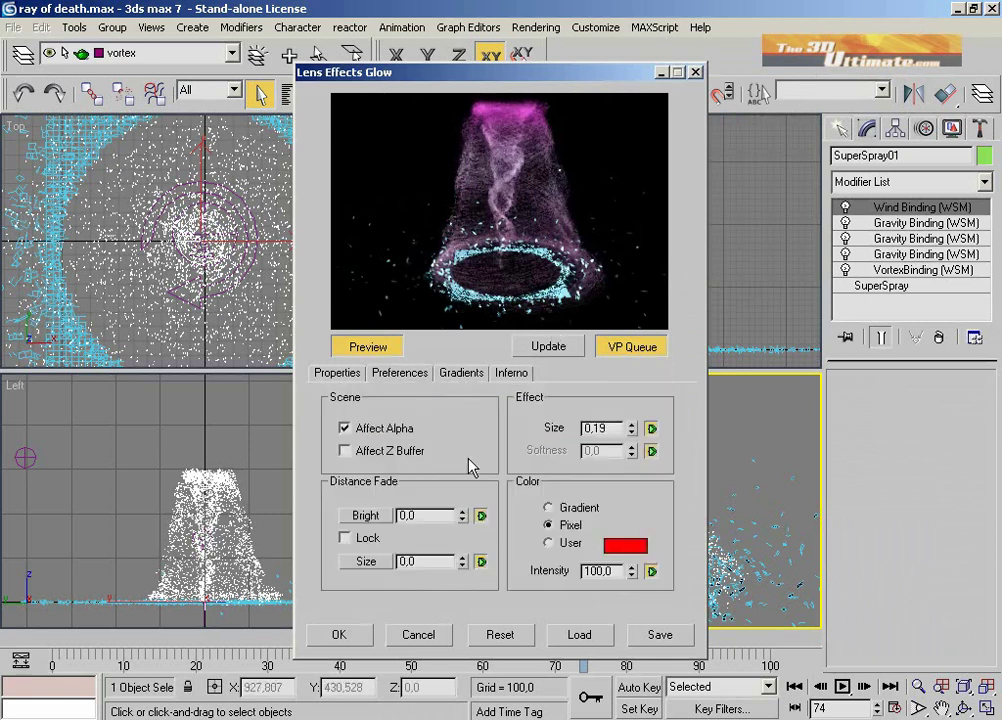
- Tick Affect Z Buffer and accept the Lens Effects Glow settings
left_click(378, 451)
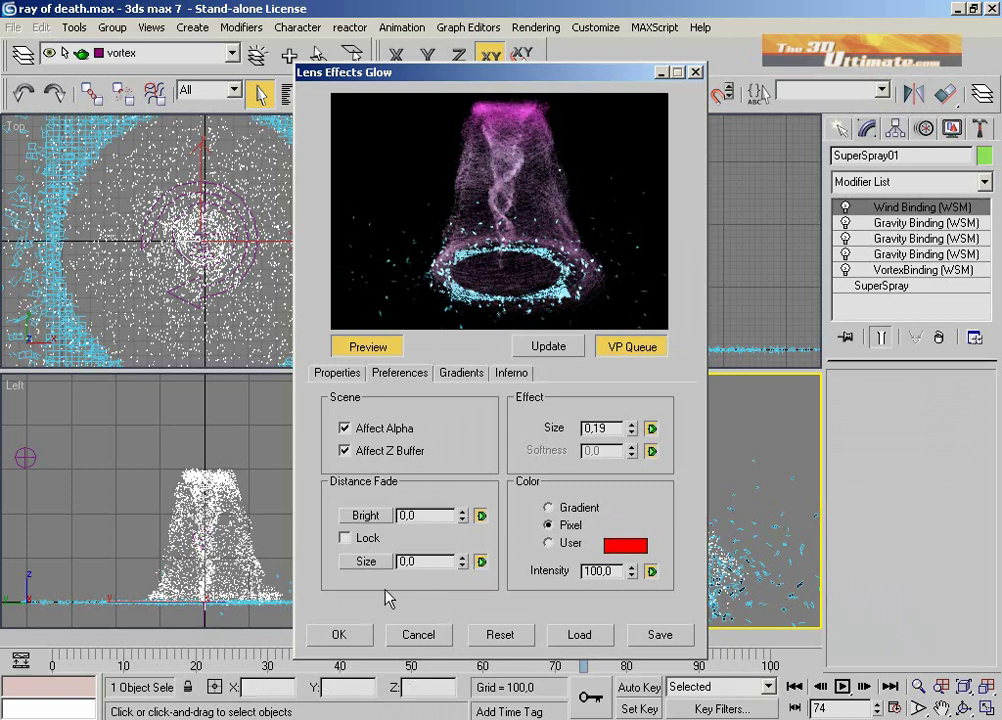
left_click(338, 637)
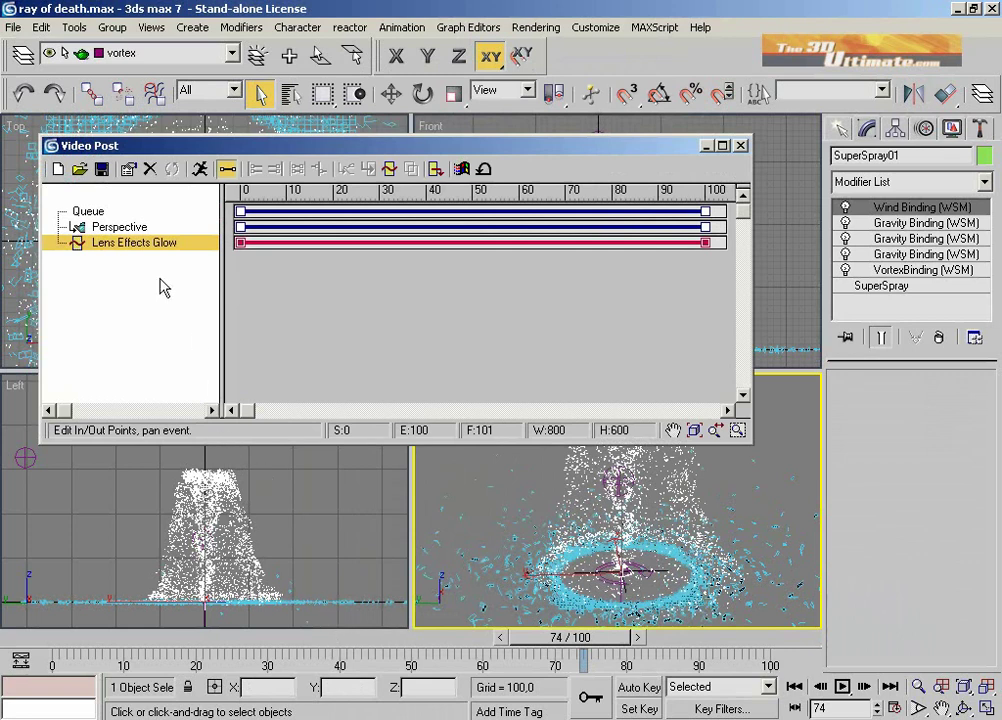
- Delete the Perspective scene event from the Video Post queue, confirming with Sí
left_click(132, 230)
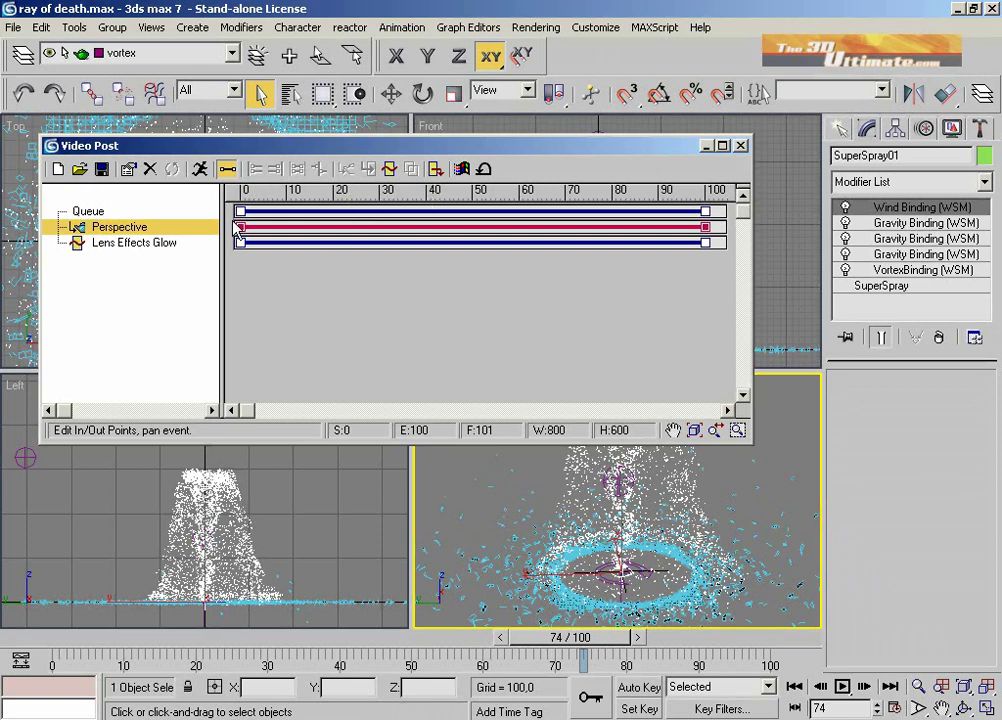
left_click(150, 169)
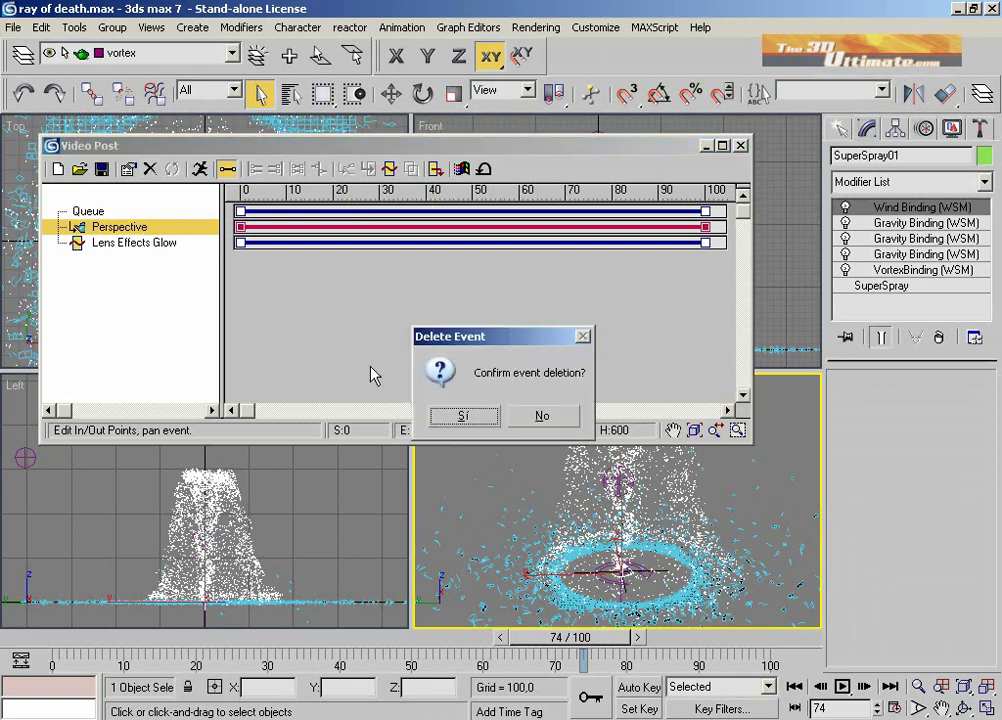
left_click(439, 416)
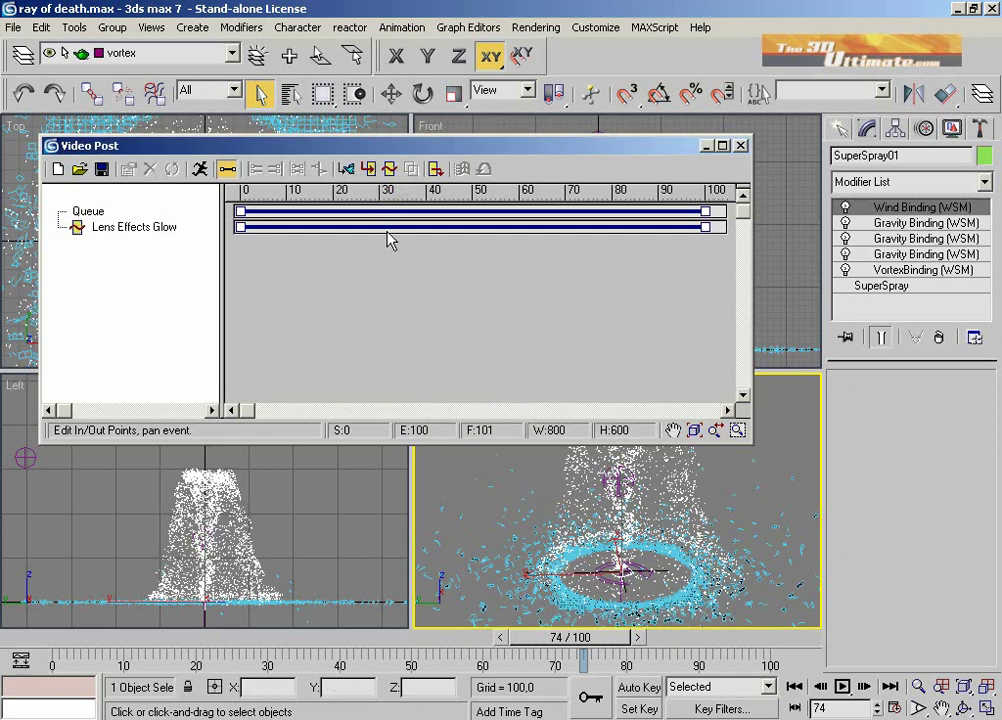
- Add a Perspective scene event with Scene Motion Blur enabled below Lens Effects Glow
left_click(345, 170)
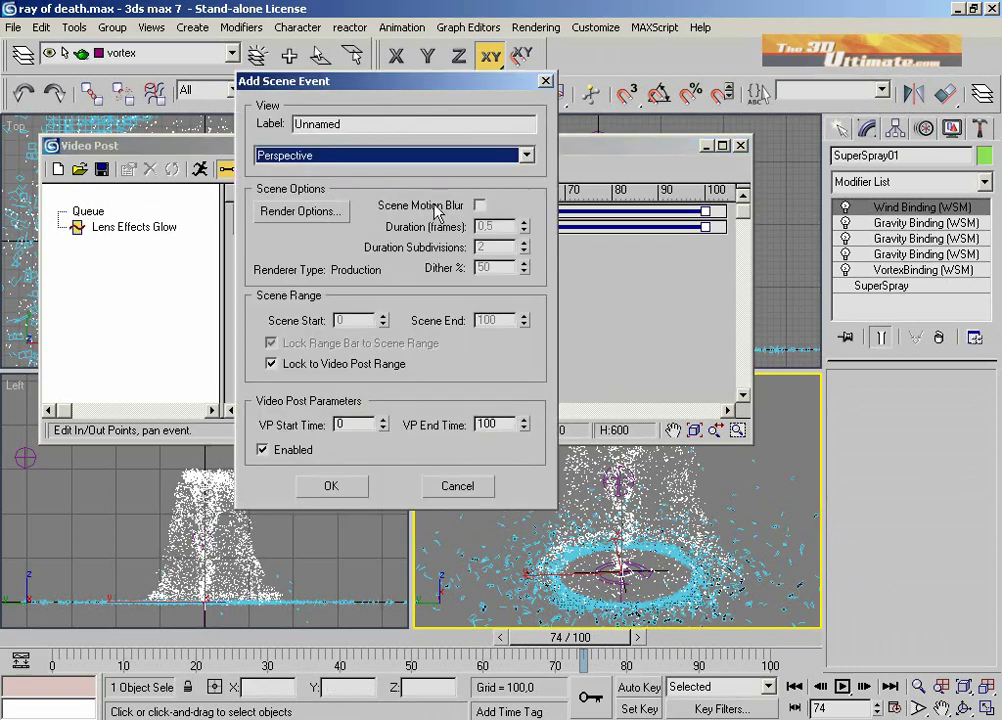
left_click(480, 206)
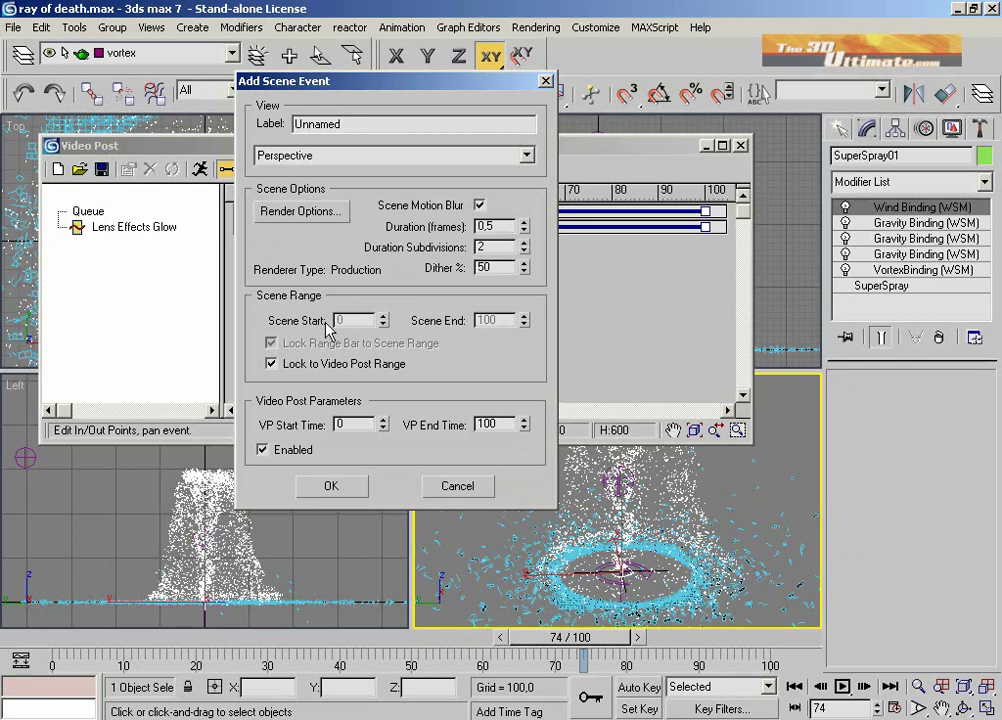
left_click(323, 490)
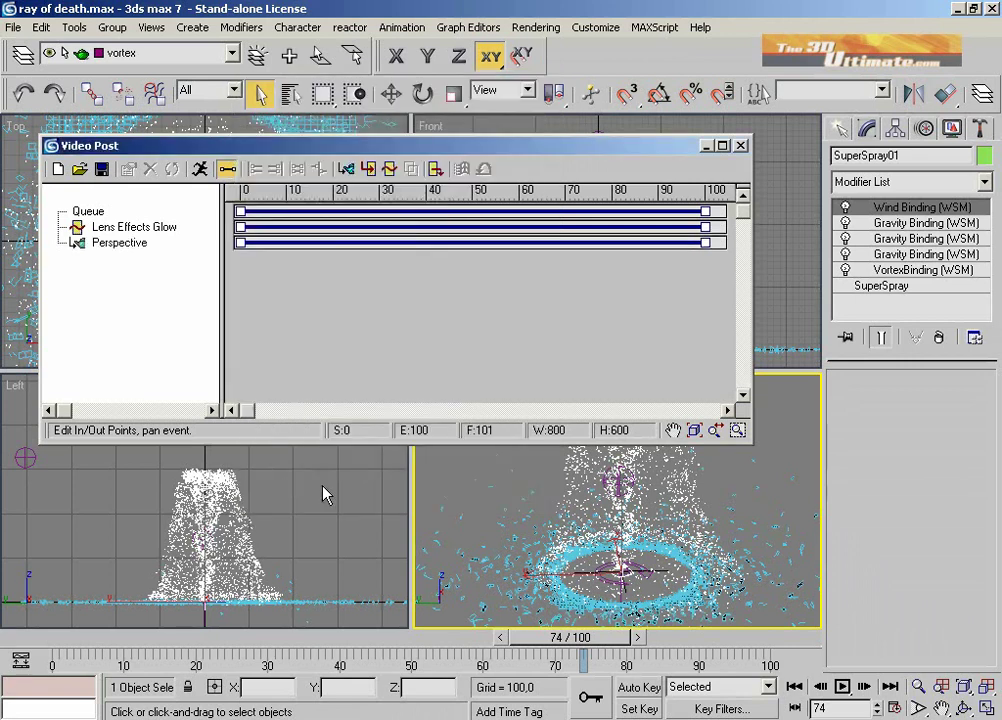
- Set SuperSpray01's object properties motion blur to Image, keeping the 1,8 multiplier
right_click(640, 488)
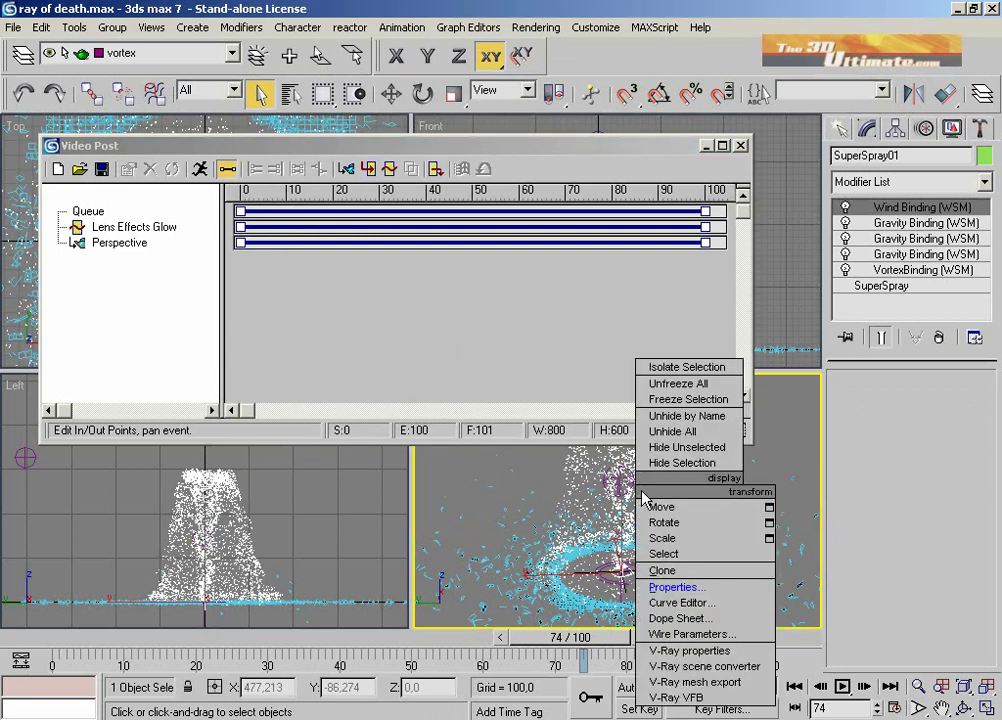
left_click(670, 587)
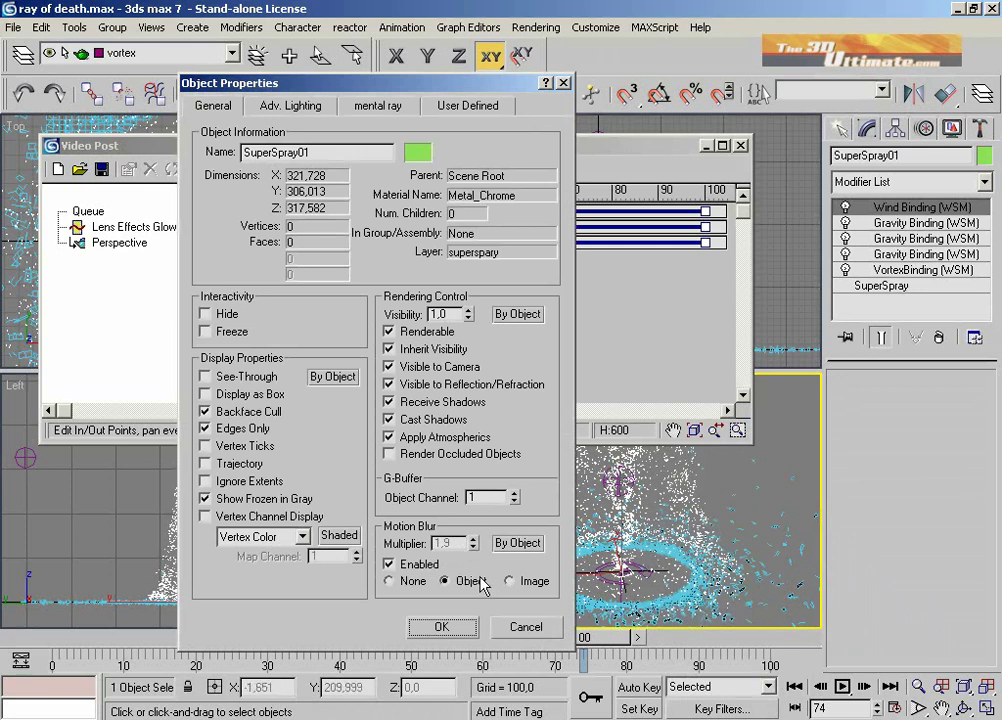
left_click(512, 584)
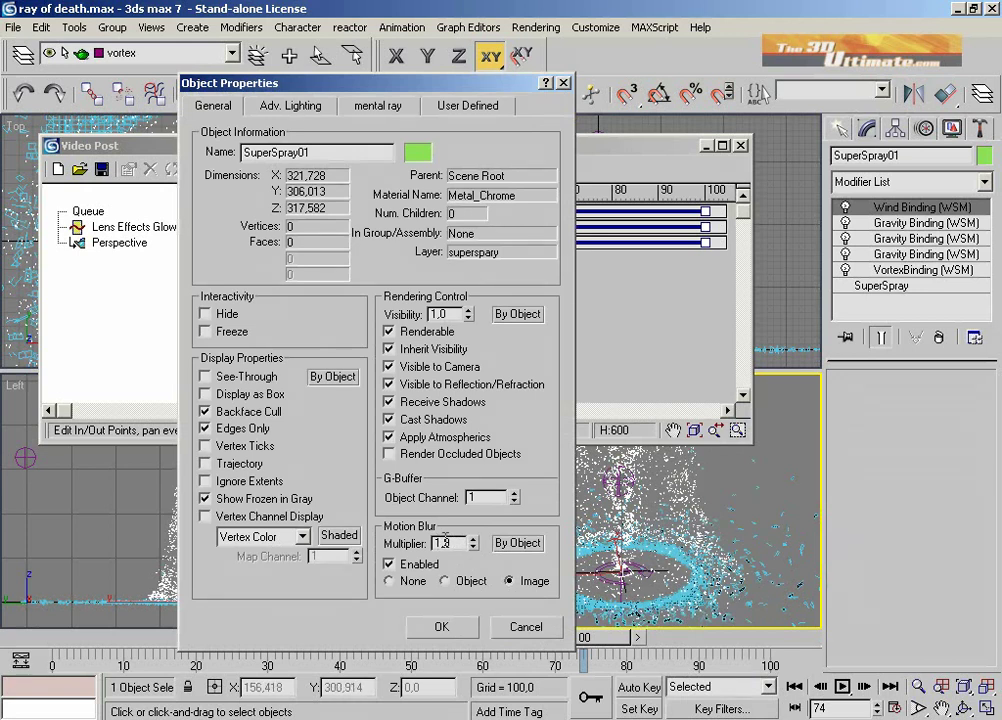
left_click(441, 628)
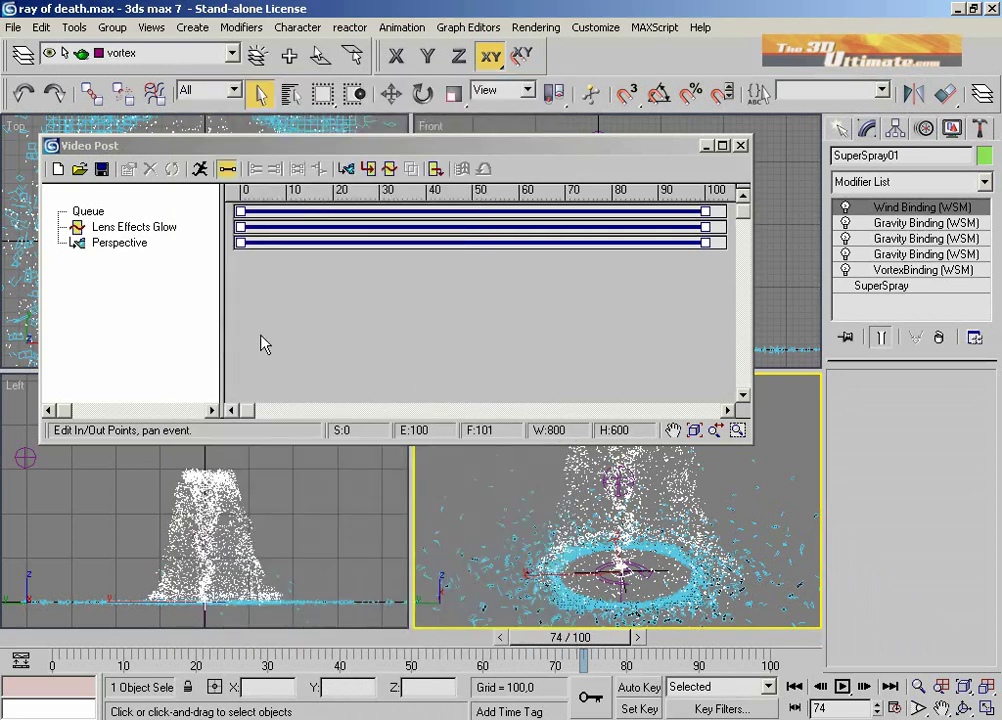
- Render single frame 64 through Video Post, then minimise the render and queue windows
left_click(198, 169)
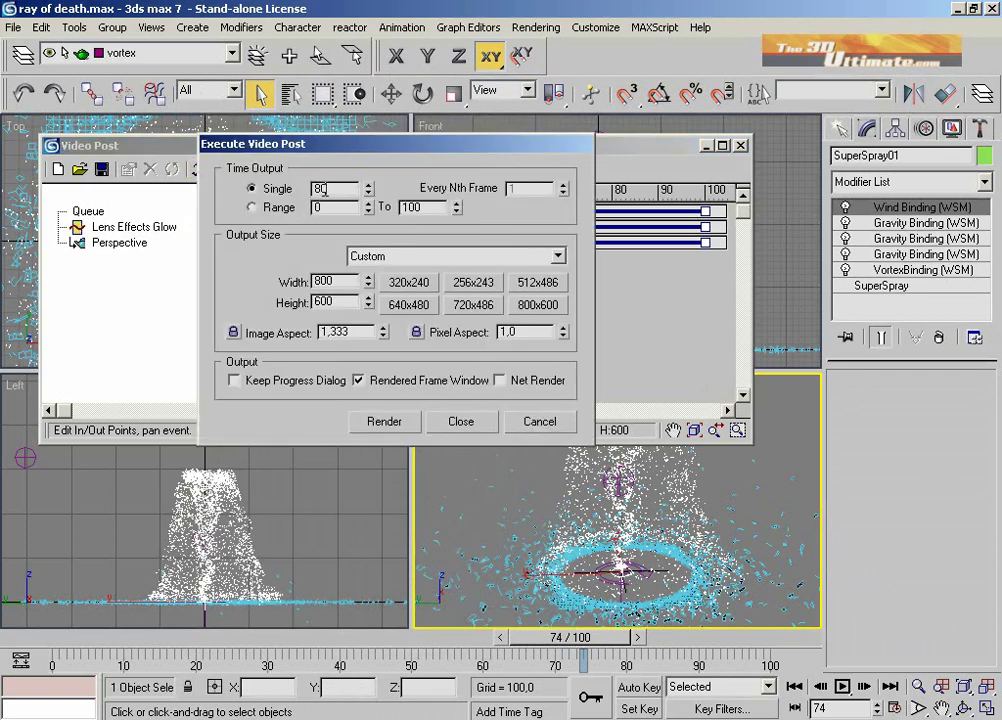
left_click_drag(322, 189, 310, 189)
type("64")
left_click(330, 209)
left_click(315, 188)
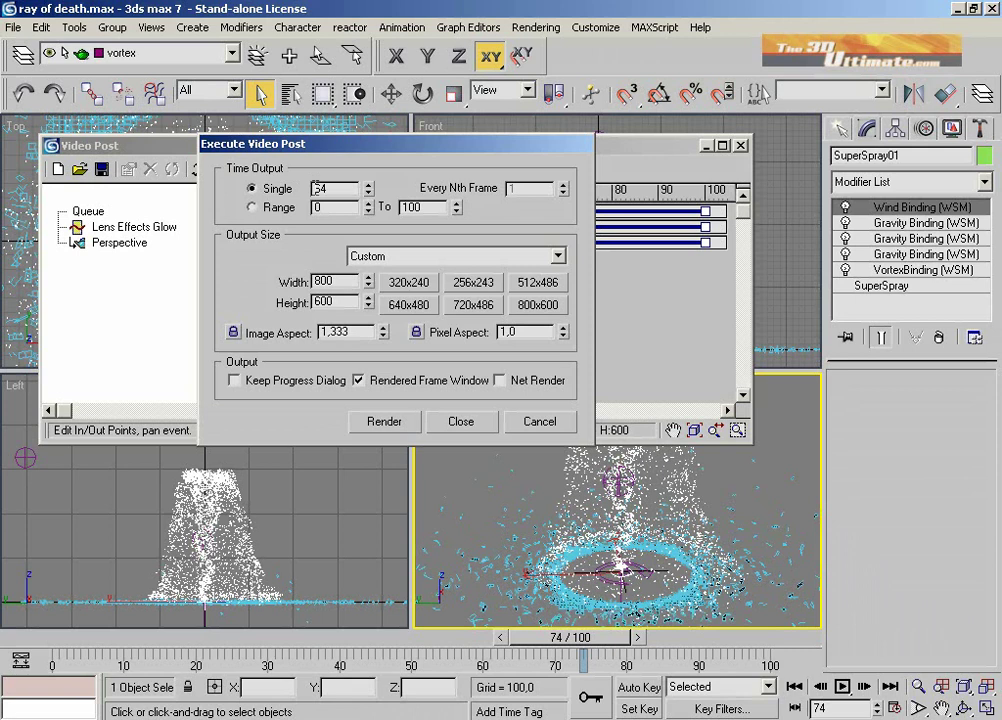
left_click(395, 431)
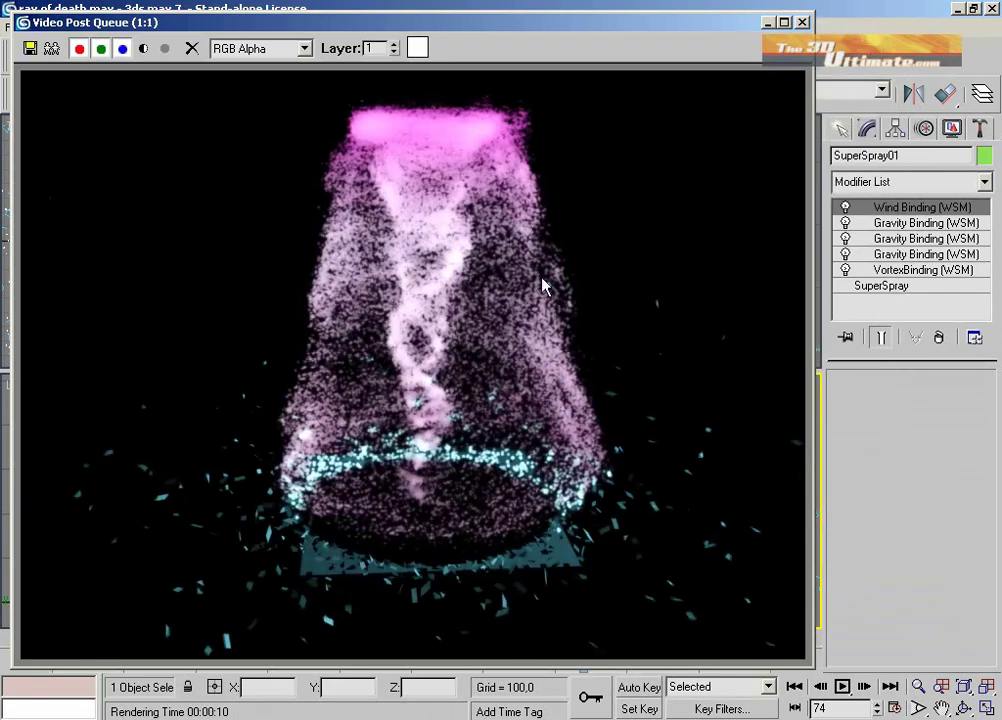
left_click(768, 22)
left_click(706, 147)
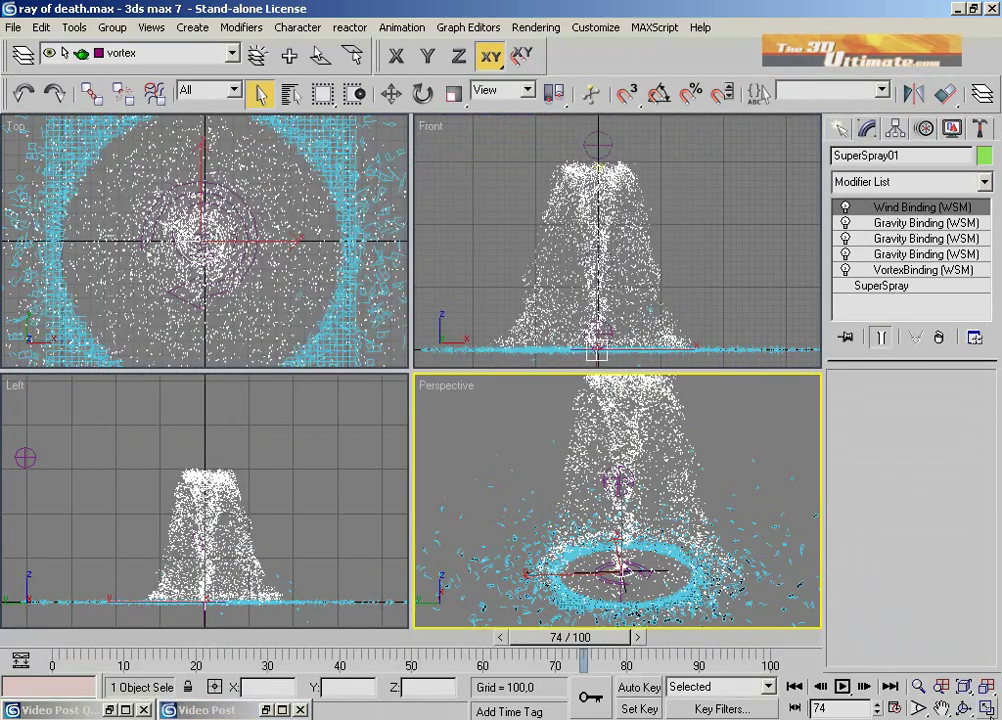
- Orbit, pan and zoom the Perspective viewport in closer on the particle beam
left_click(985, 708)
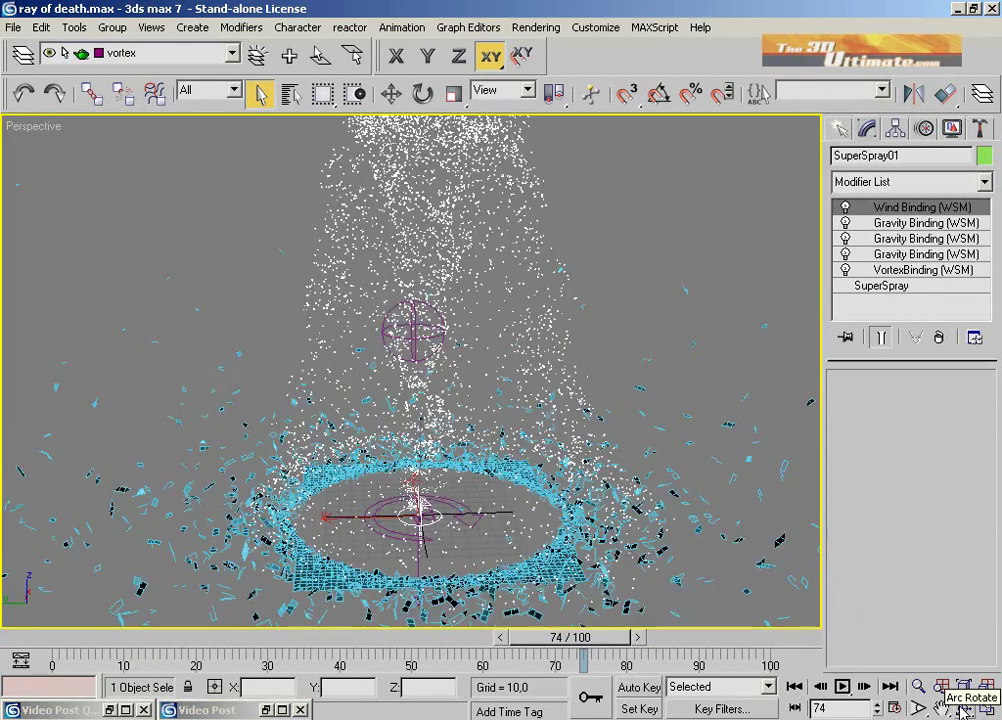
left_click(964, 708)
left_click_drag(470, 385, 471, 365)
left_click(941, 708)
left_click_drag(785, 548, 751, 574)
right_click(715, 558)
left_click_drag(718, 508, 716, 478)
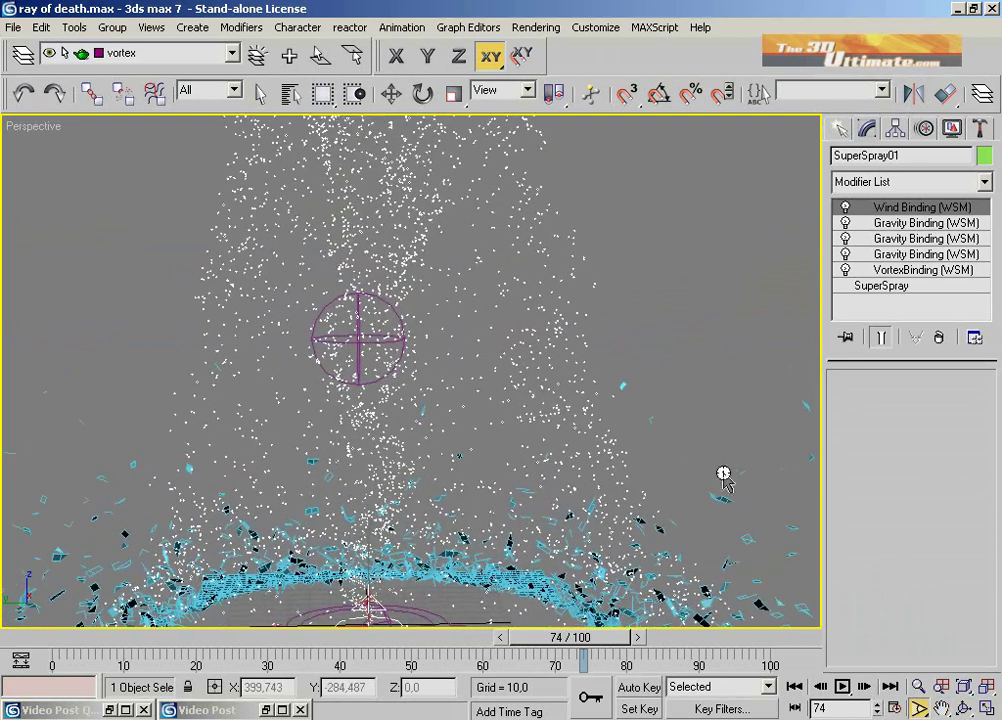
- Move the time slider to frame 75, close the old render and restore Video Post
left_click_drag(585, 638, 595, 640)
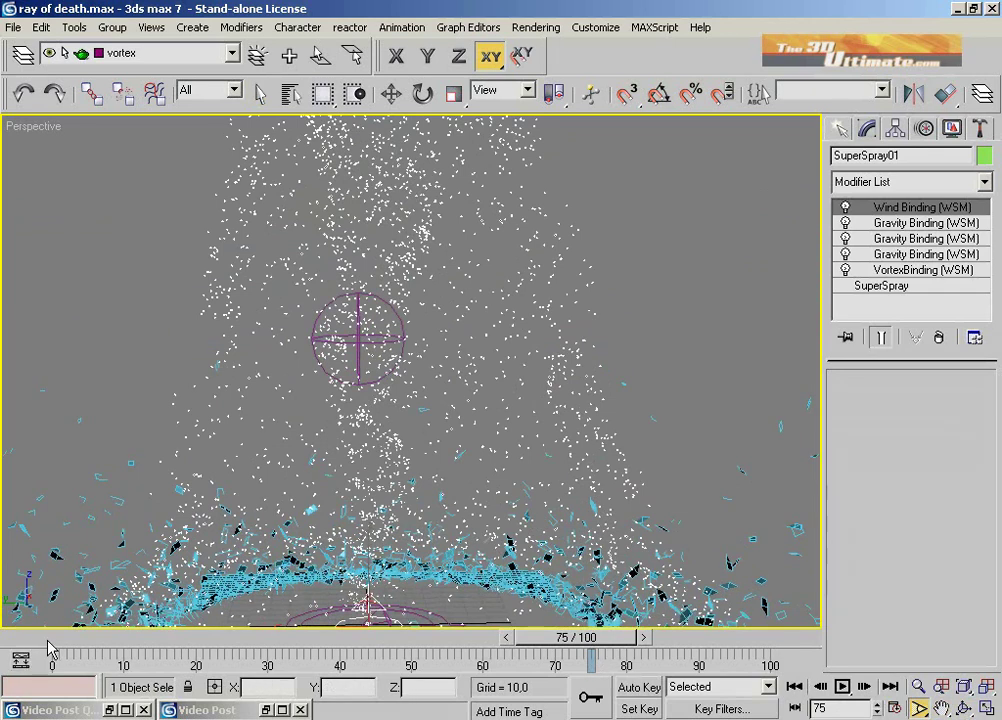
right_click(67, 709)
left_click(50, 588)
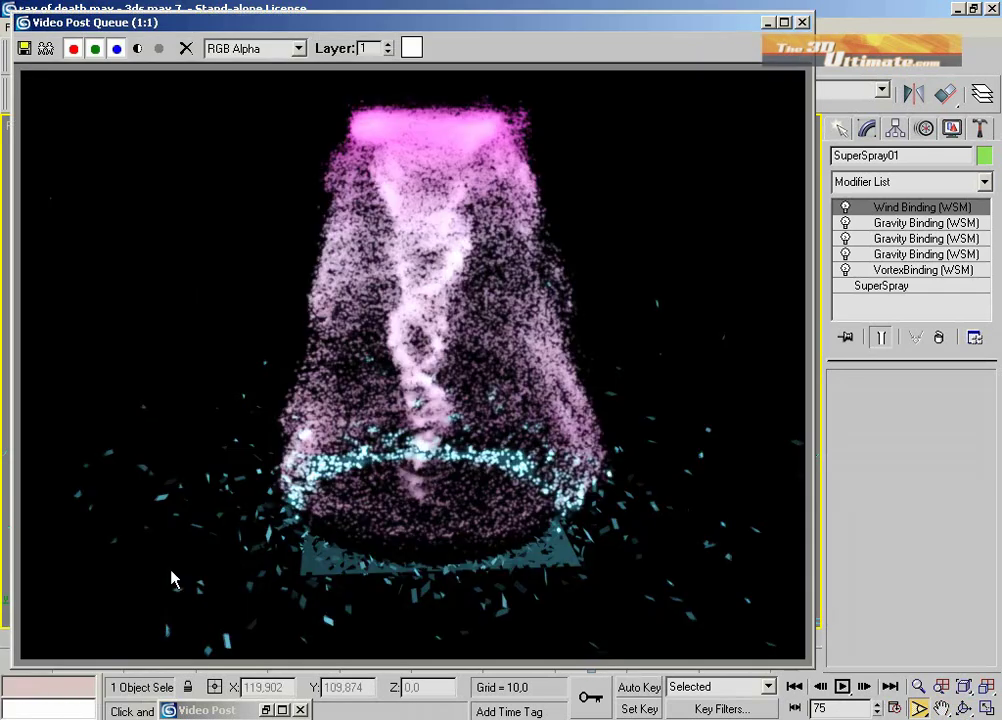
left_click(805, 22)
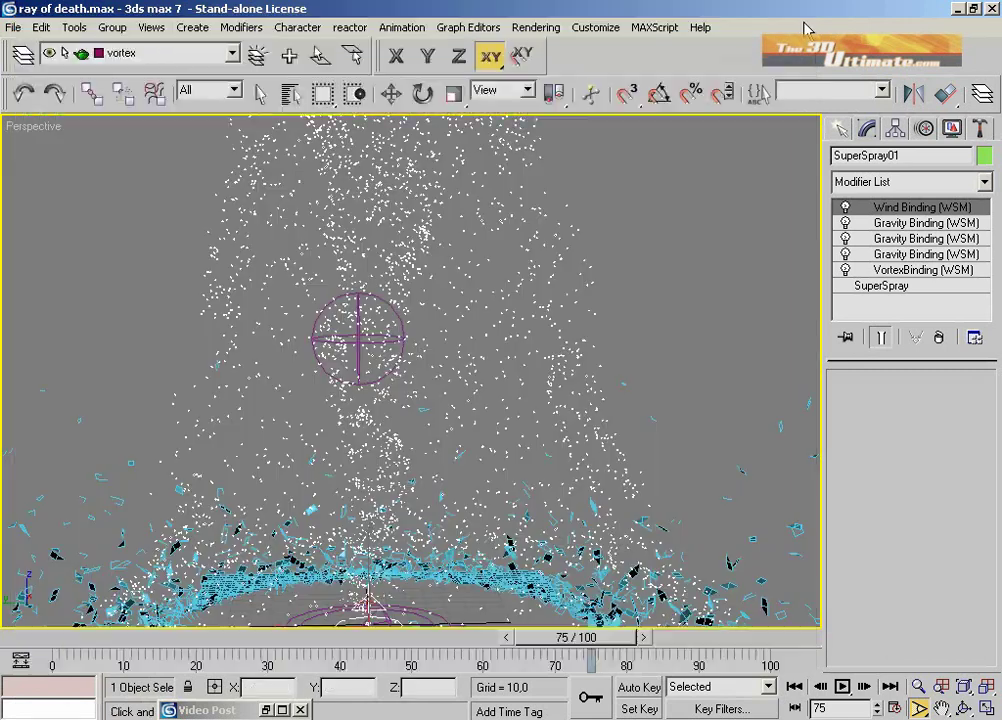
left_click(245, 709)
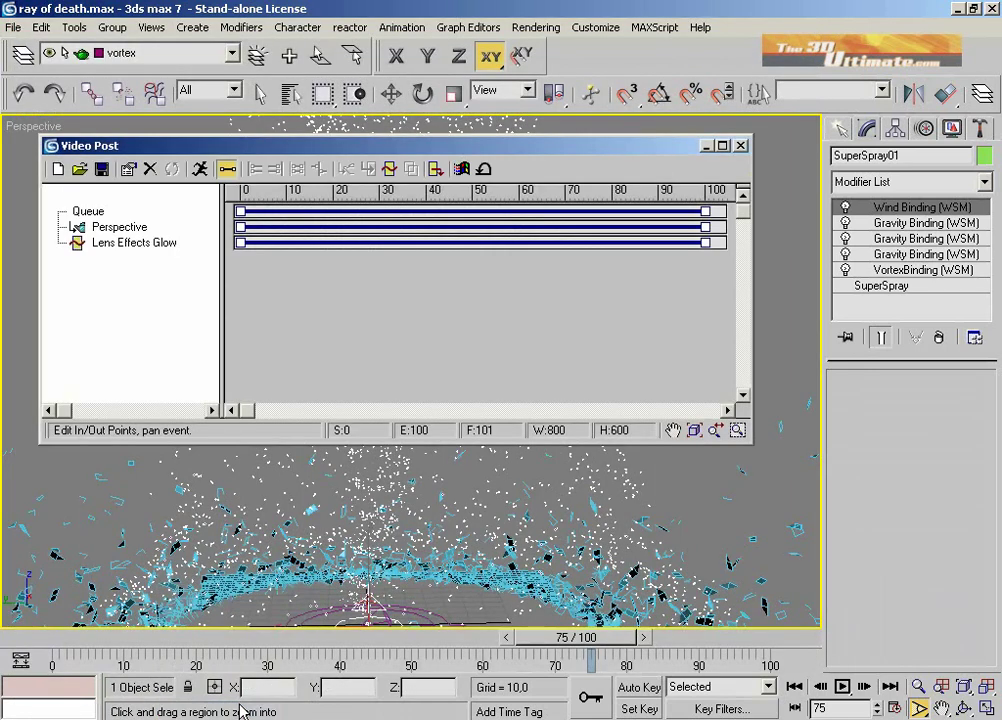
- Render single frame 81 through Video Post and minimise the finished render
double_click(114, 228)
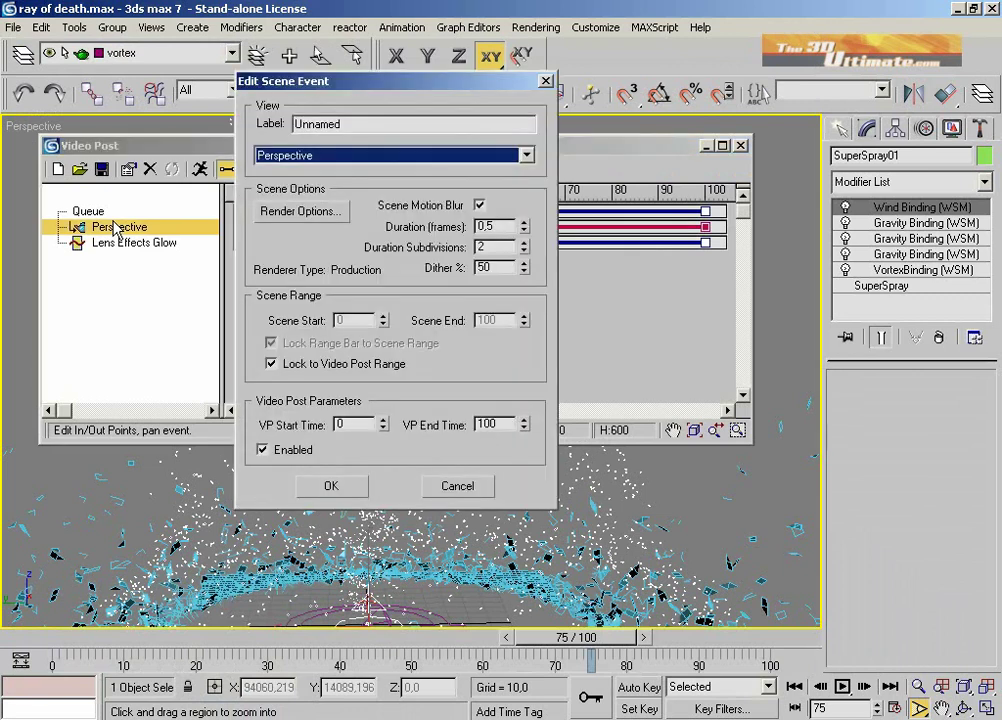
key("Escape")
left_click(199, 169)
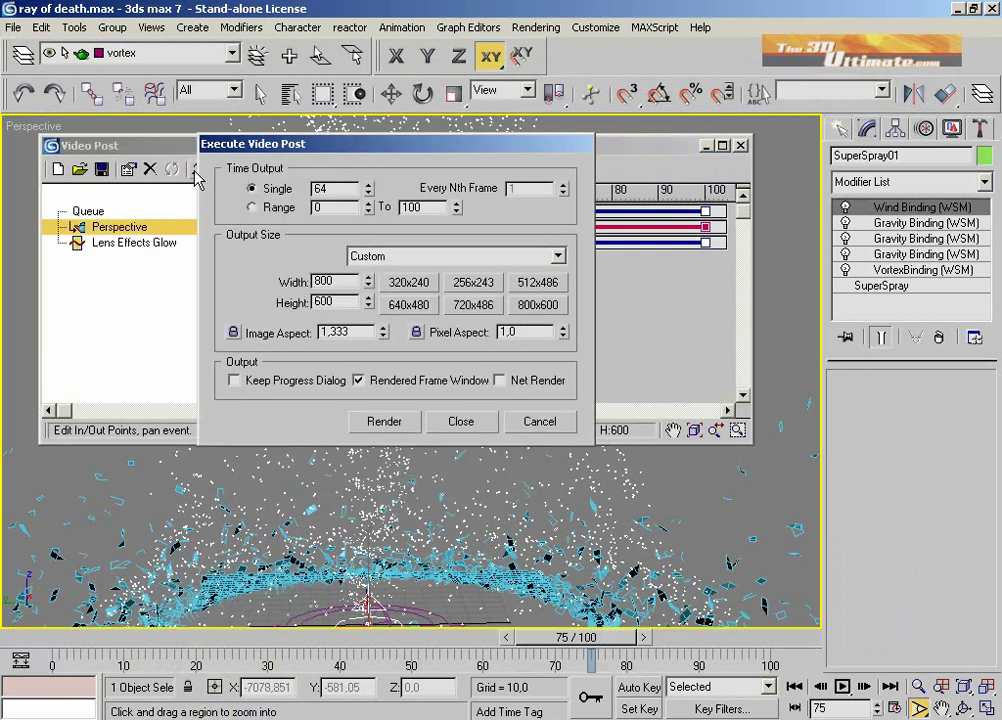
left_click(278, 189)
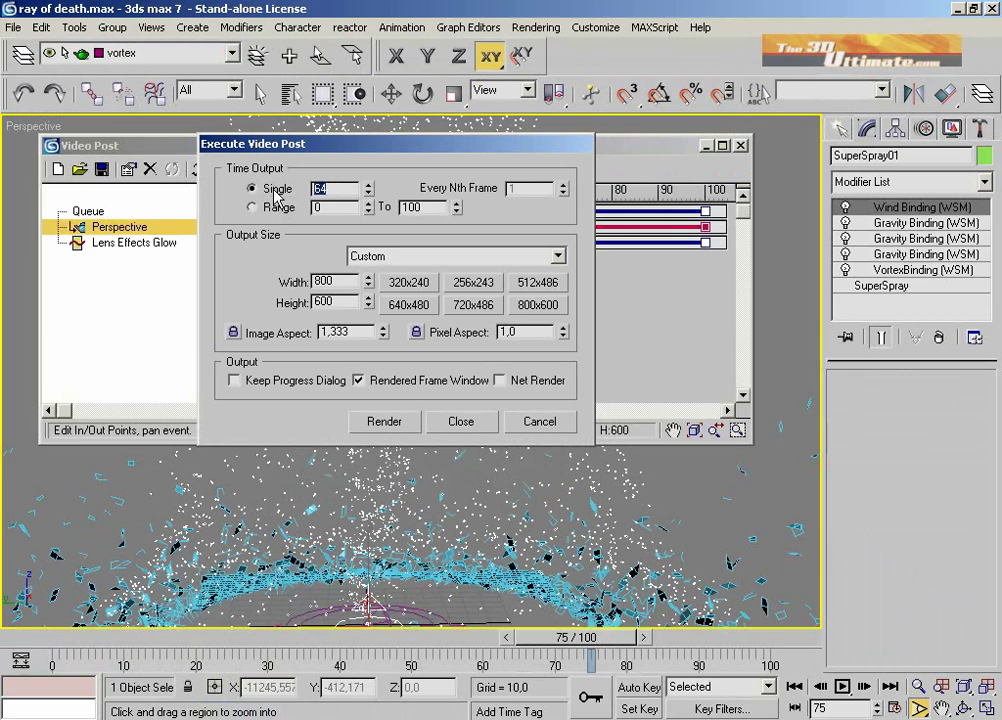
type("81")
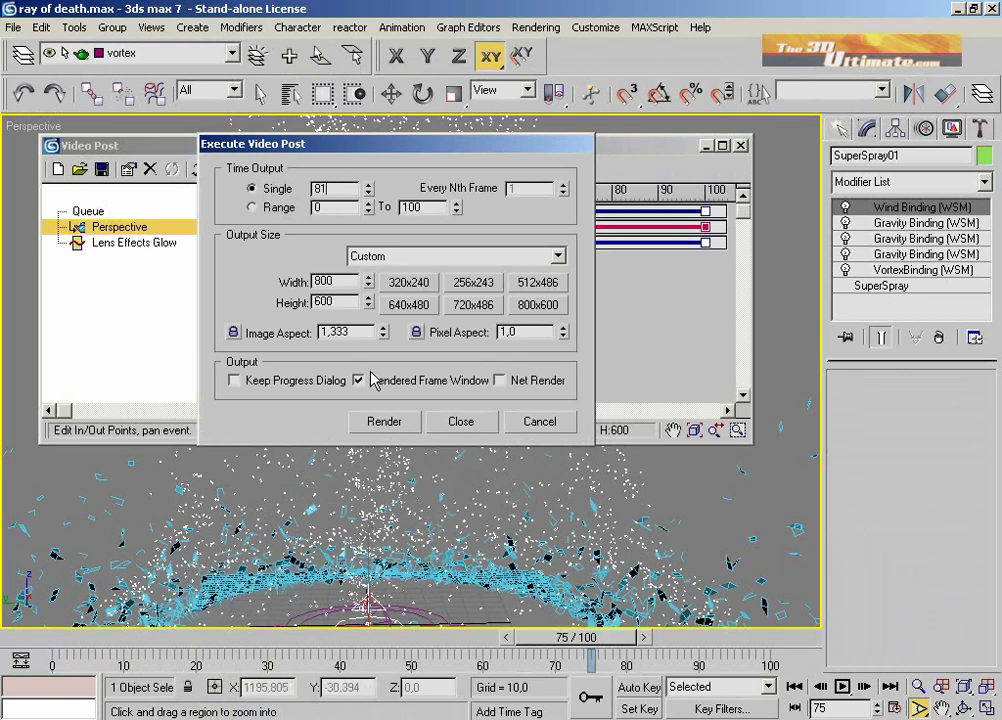
left_click(381, 420)
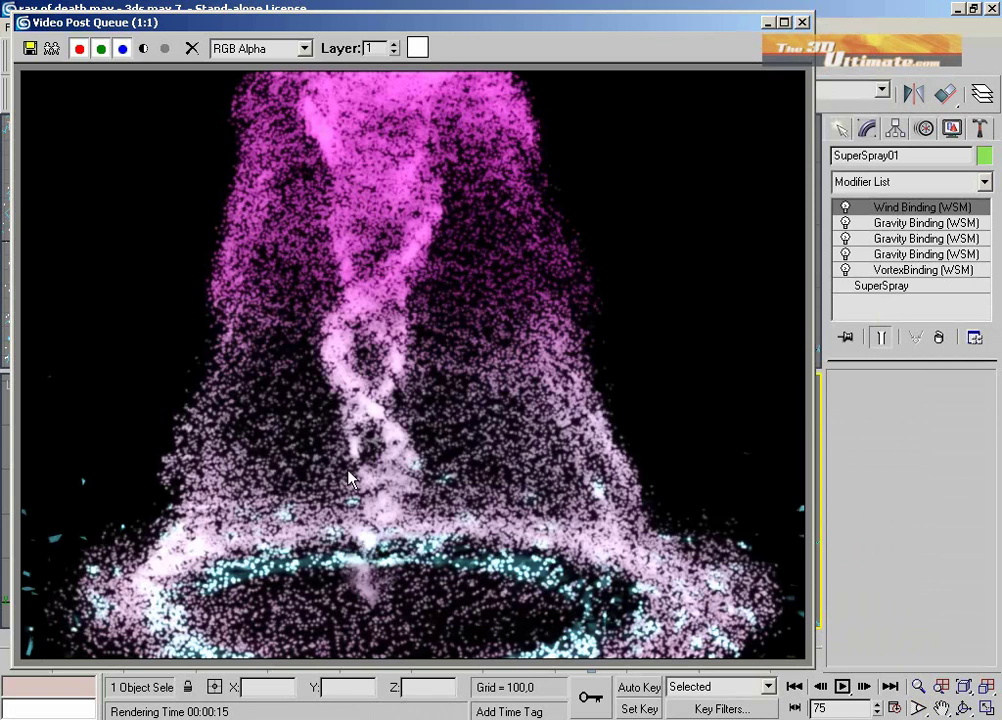
left_click(768, 22)
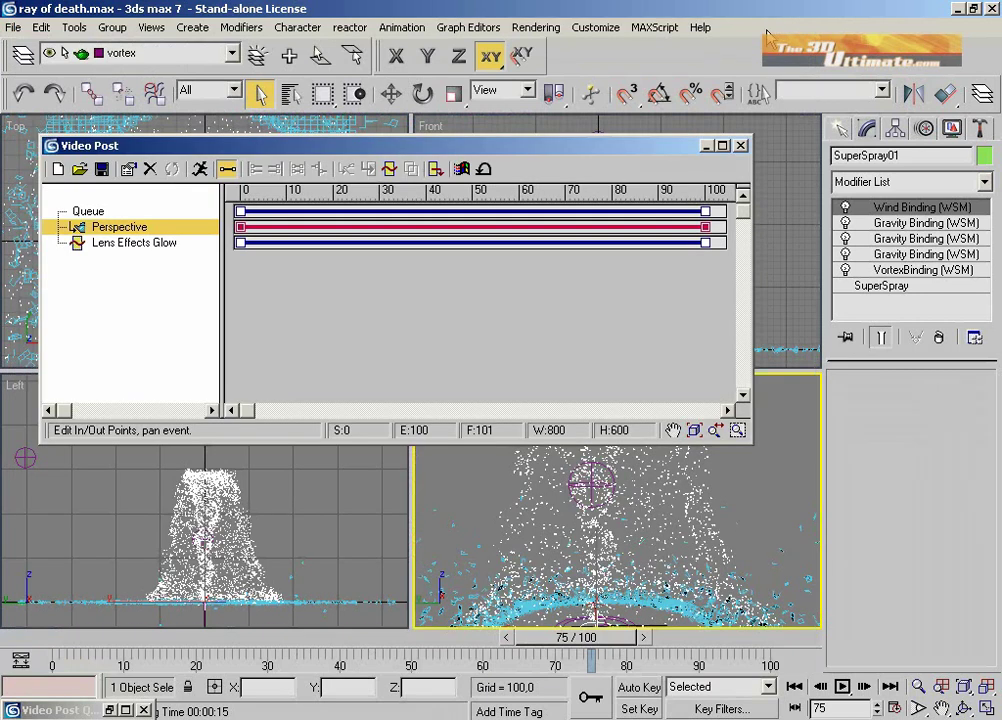
- Switch SuperSpray01's motion blur from Image to Object, then open the Execute Video Post settings
right_click(587, 510)
left_click(622, 604)
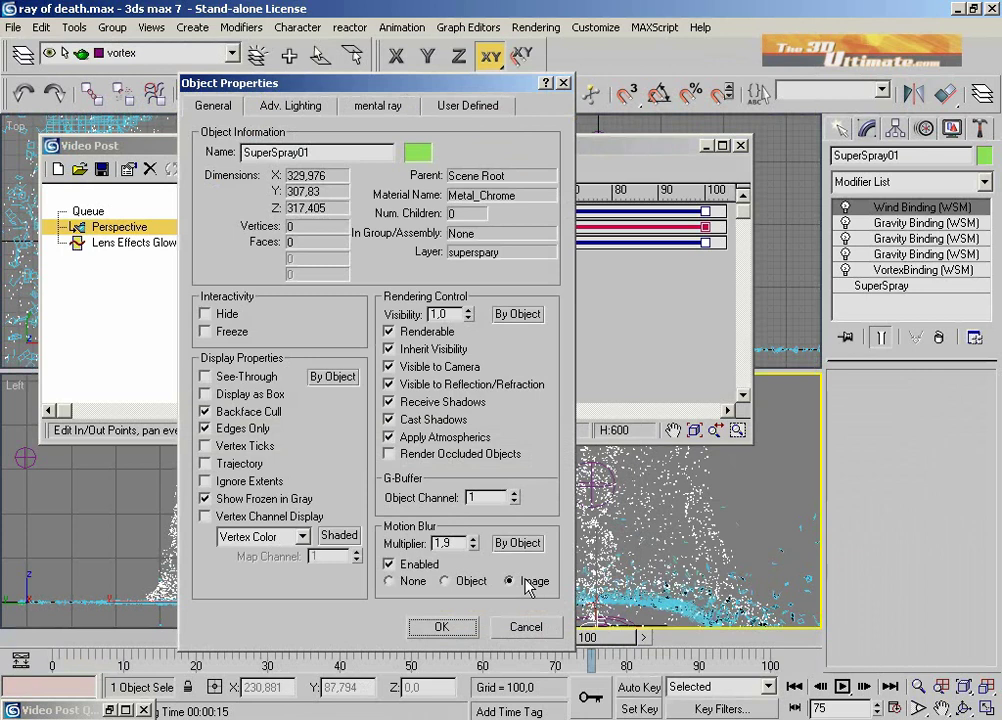
left_click(478, 586)
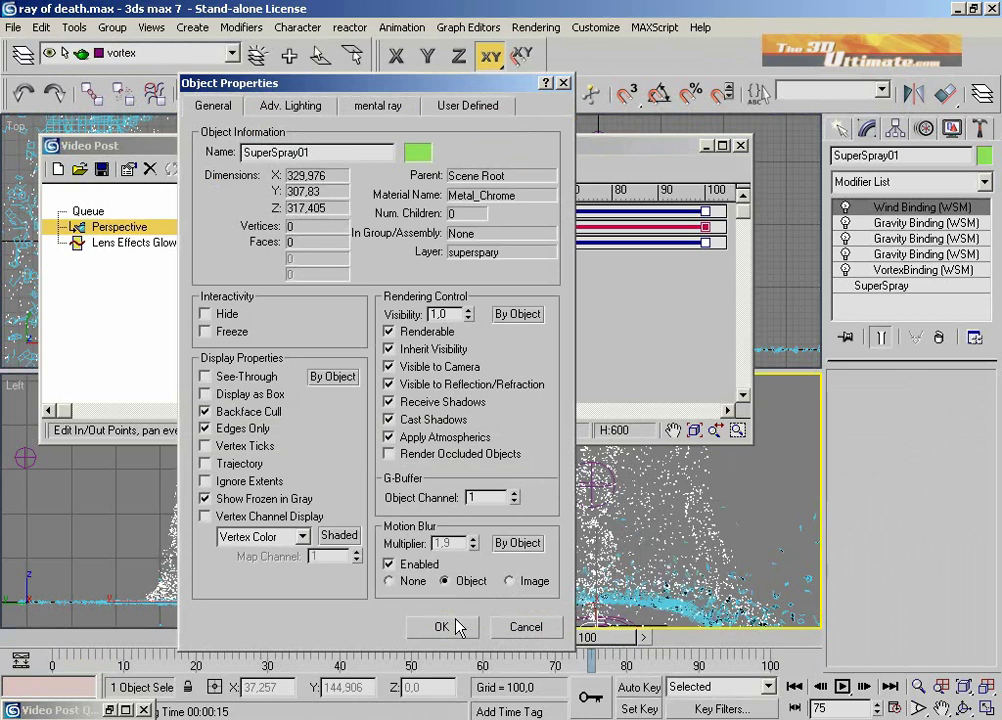
left_click(457, 626)
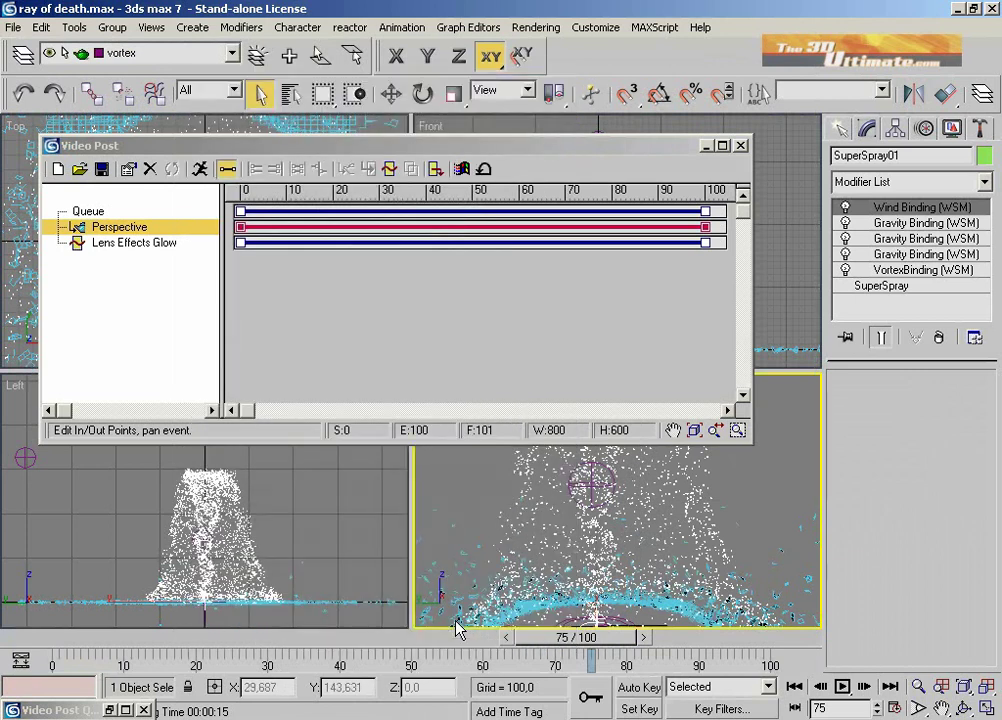
left_click(198, 172)
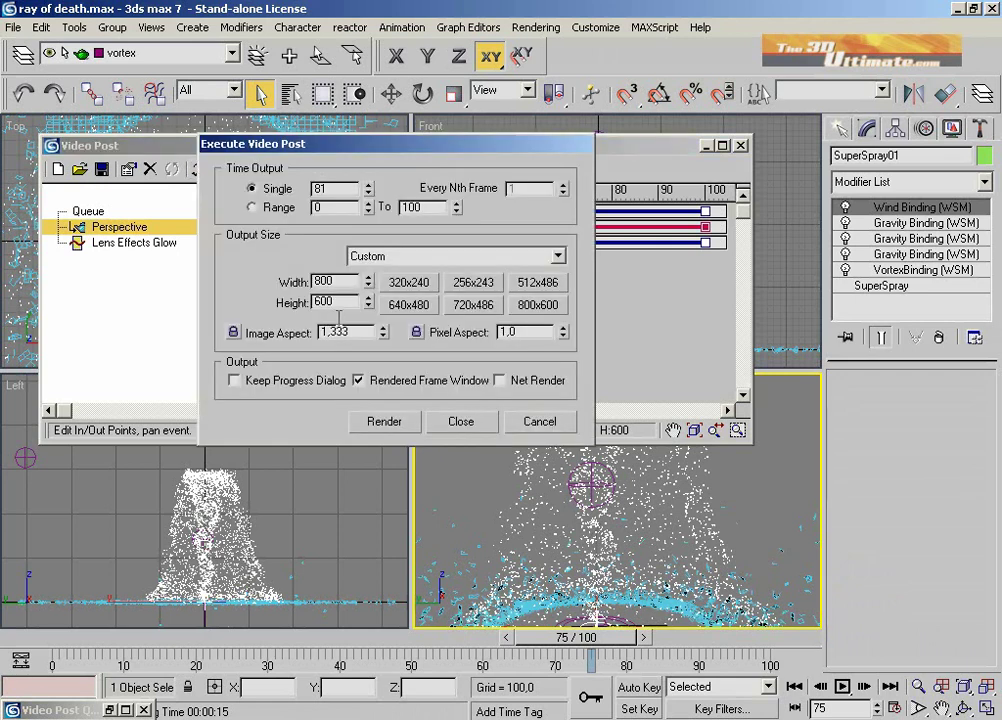
- Render frame 81 with object motion blur, then minimise the render and queue windows
left_click(376, 428)
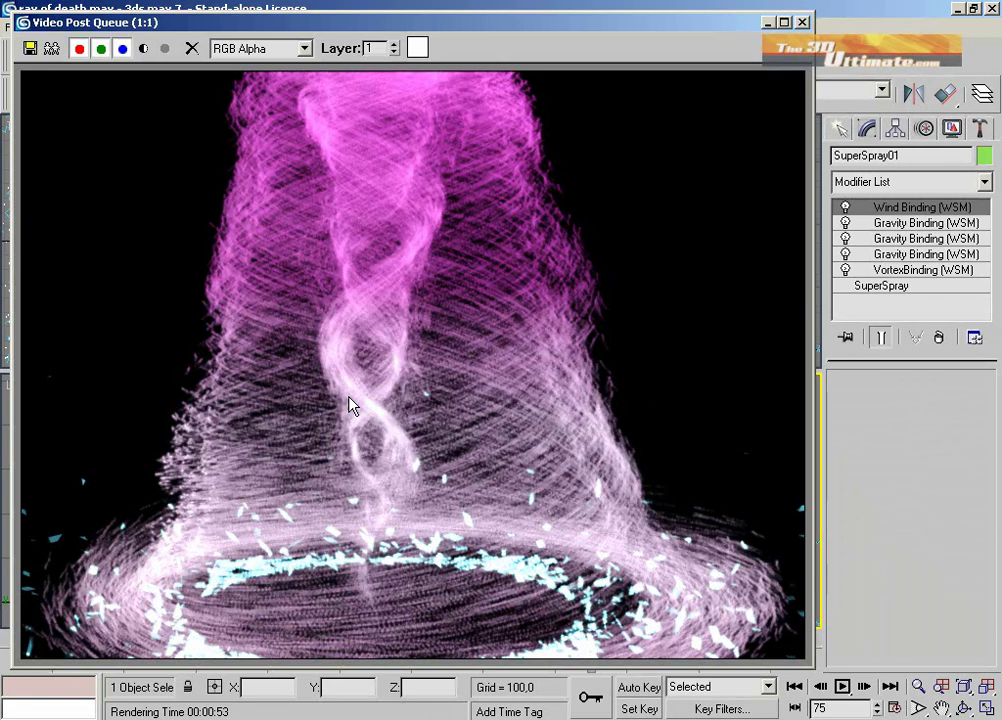
left_click(769, 21)
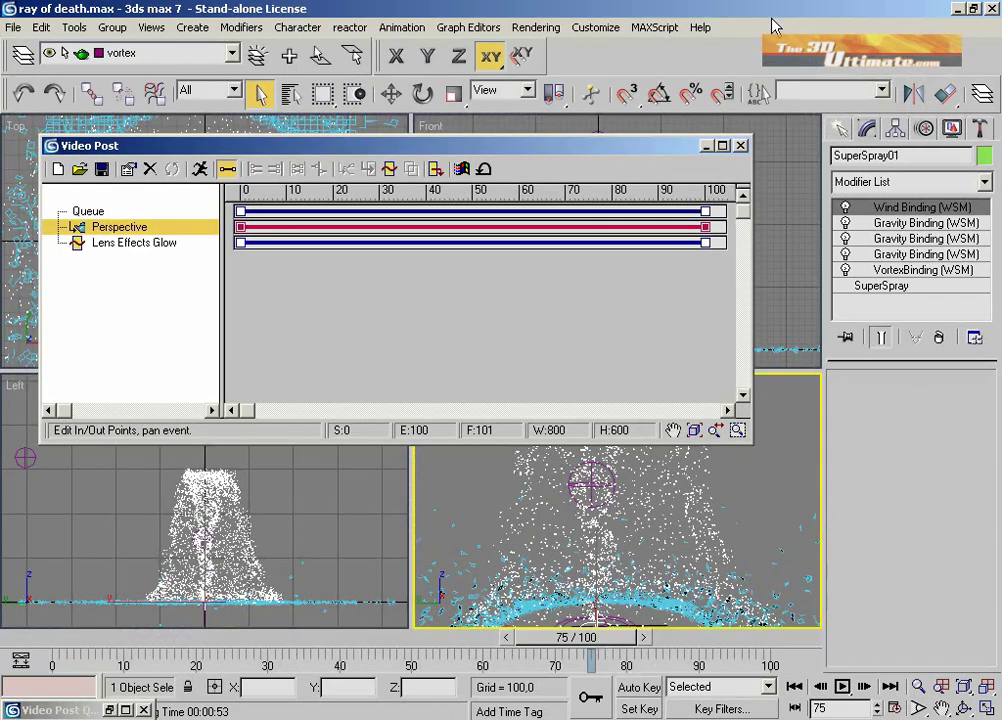
left_click(706, 146)
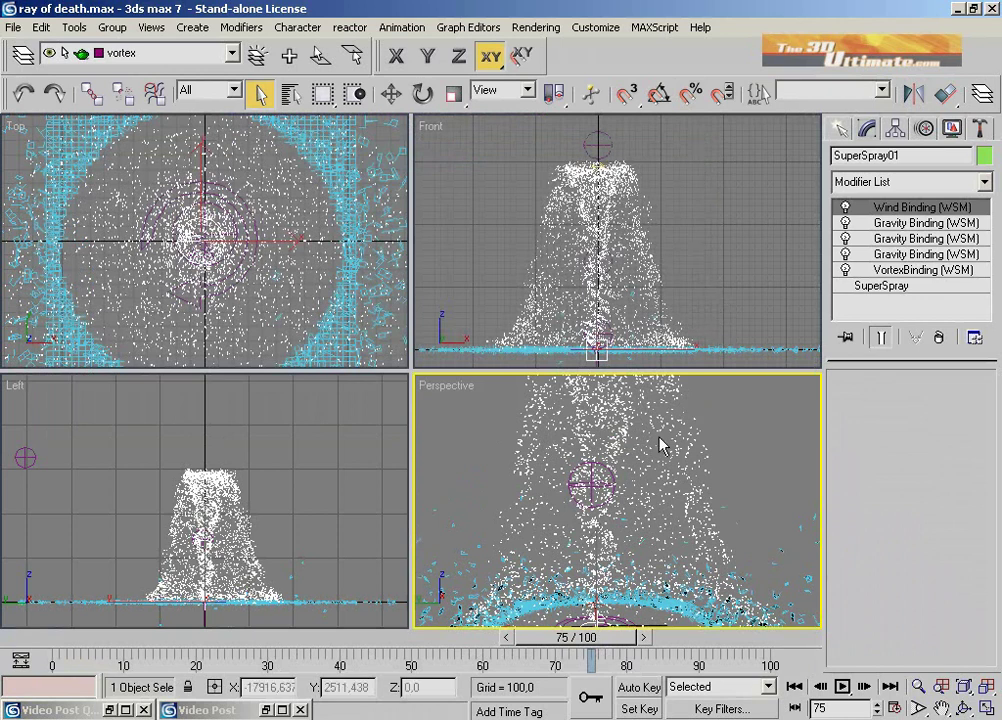
- Change Metal_Chrome's self-illumination colour to green (Red 40, Green 213, Blue 0)
key("m")
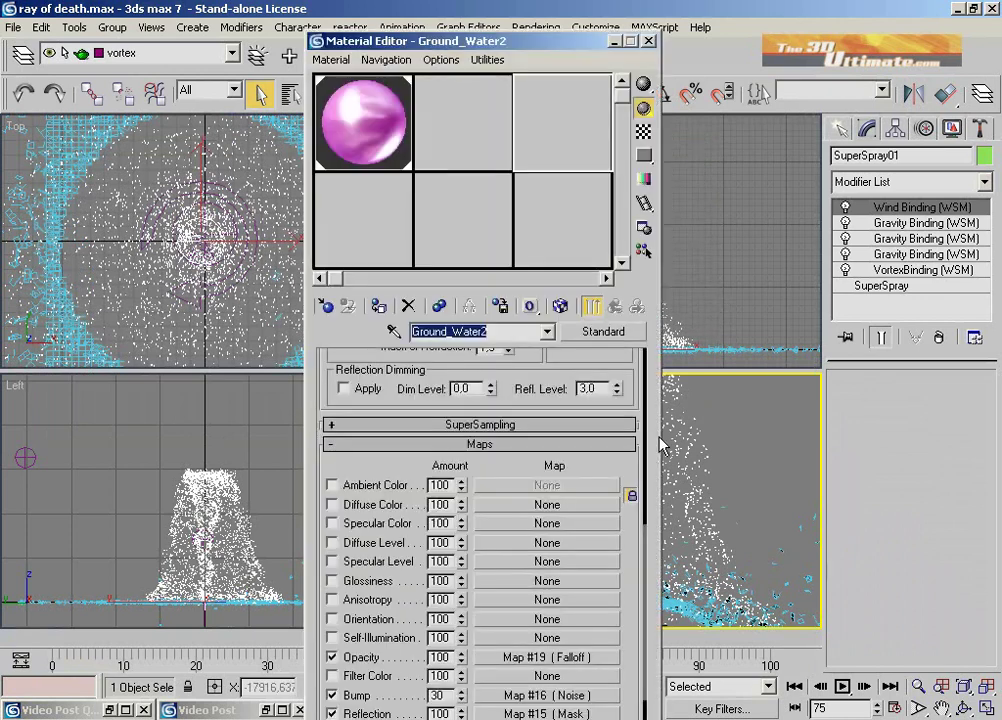
left_click(390, 128)
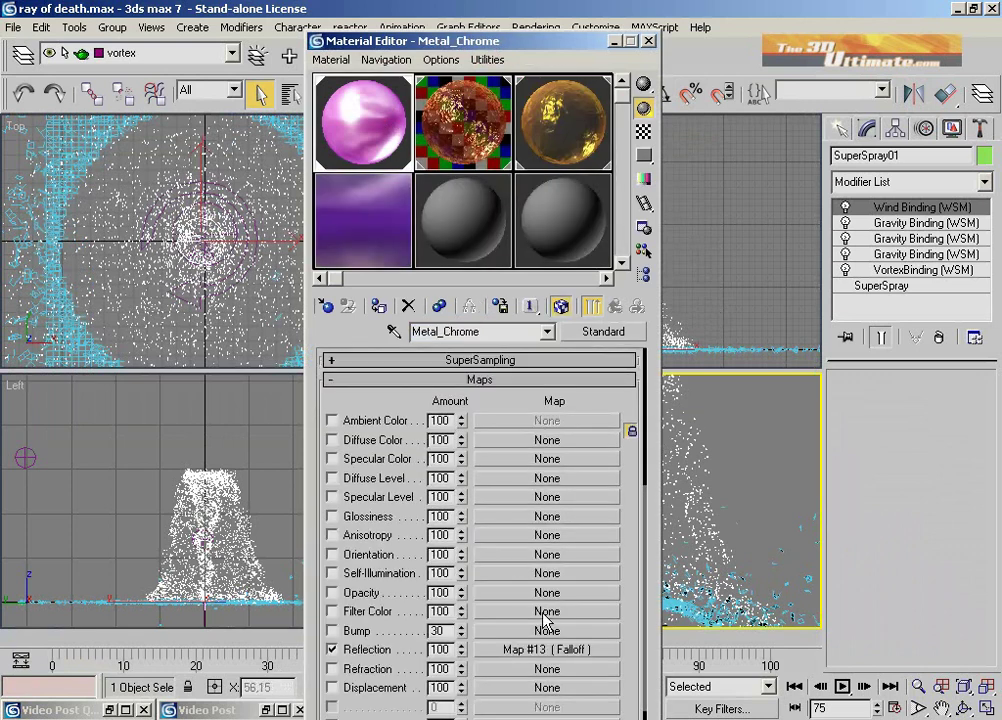
left_click_drag(573, 403, 573, 597)
scroll(547, 497, "up", 3)
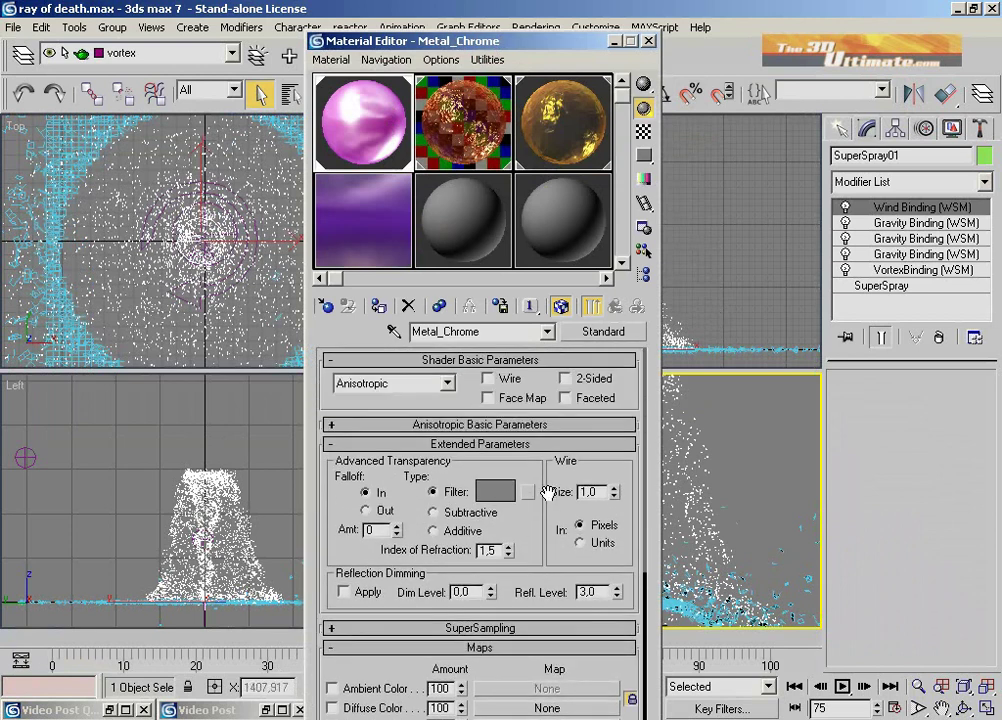
left_click(548, 427)
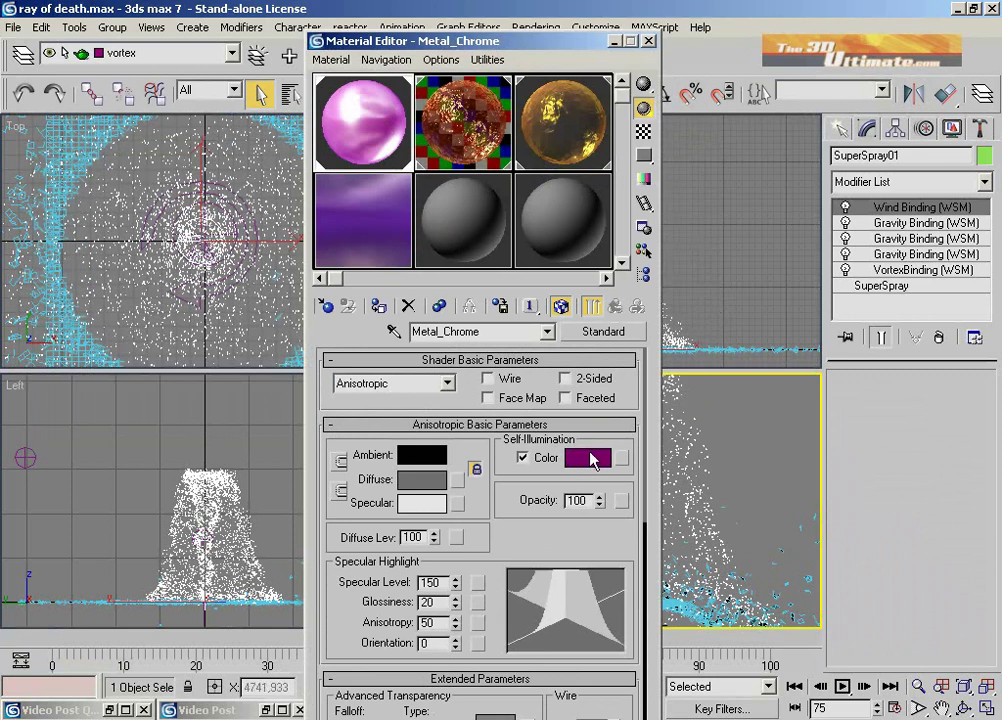
left_click(592, 459)
left_click(448, 145)
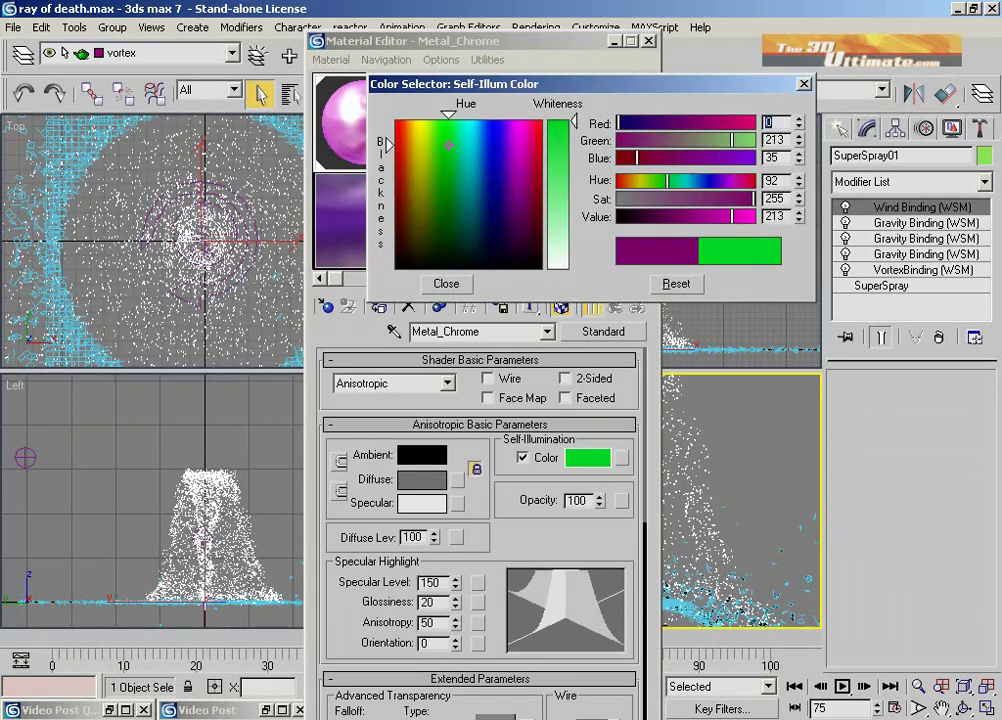
left_click(440, 145)
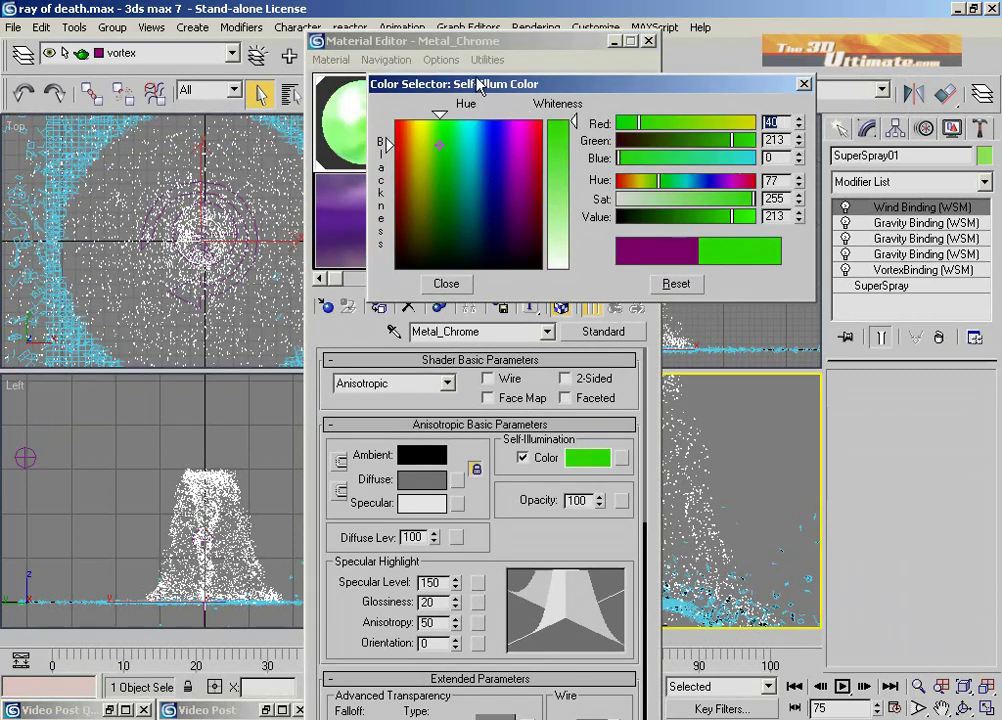
left_click_drag(478, 86, 620, 87)
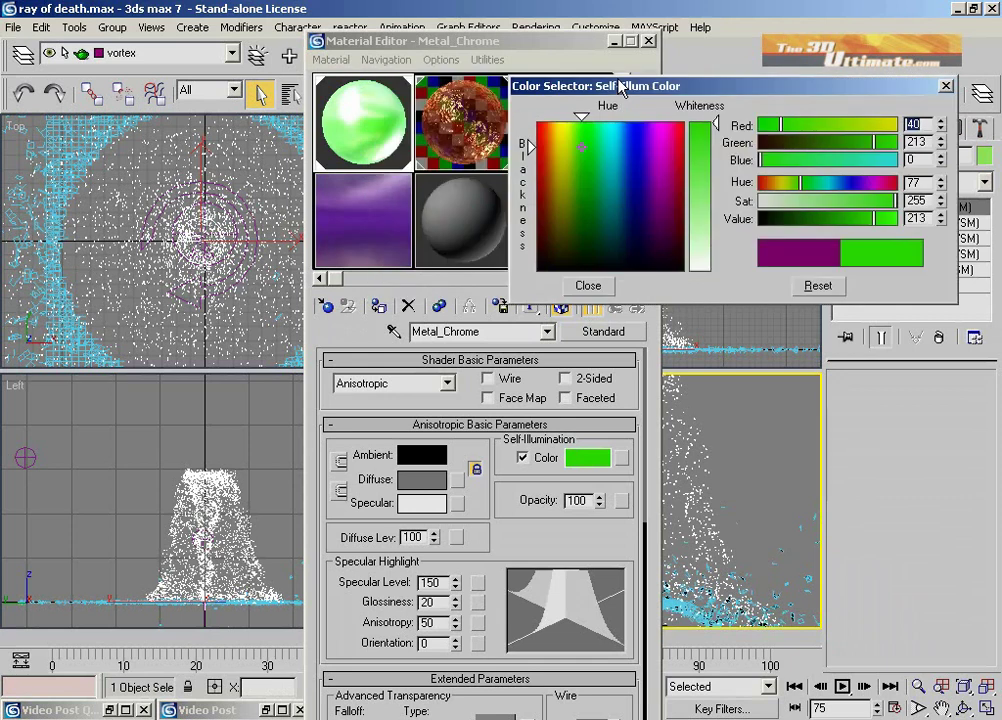